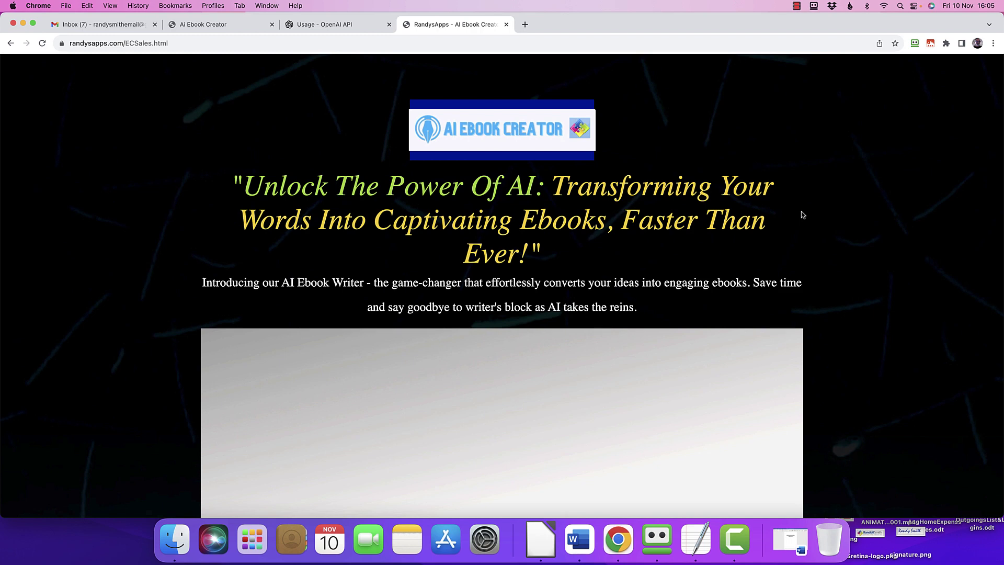
Switch to the OpenAI Usage page showing November's $0.40 cost against the $120.00 limit.
scroll(854, 208, down, 3)
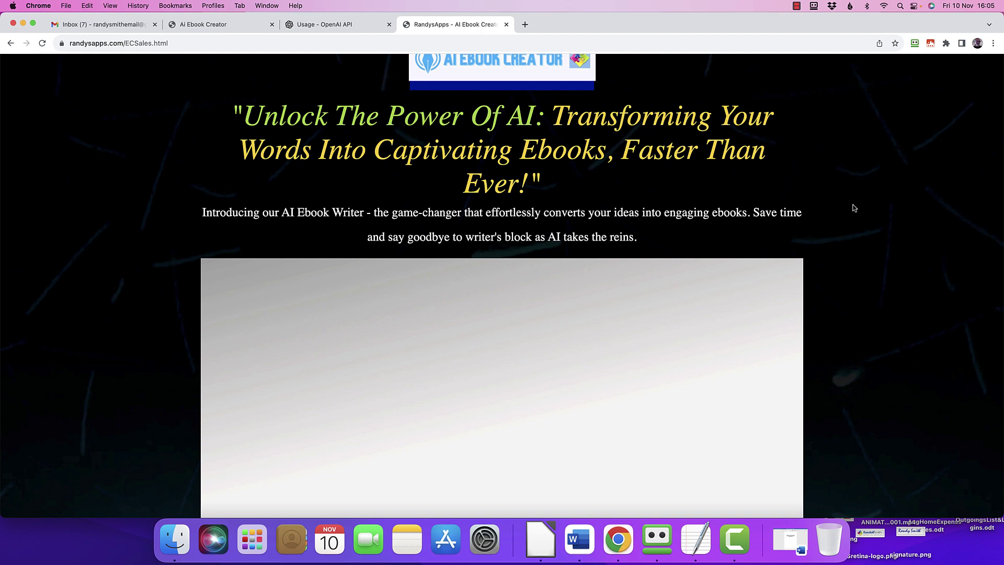
scroll(853, 208, down, 5)
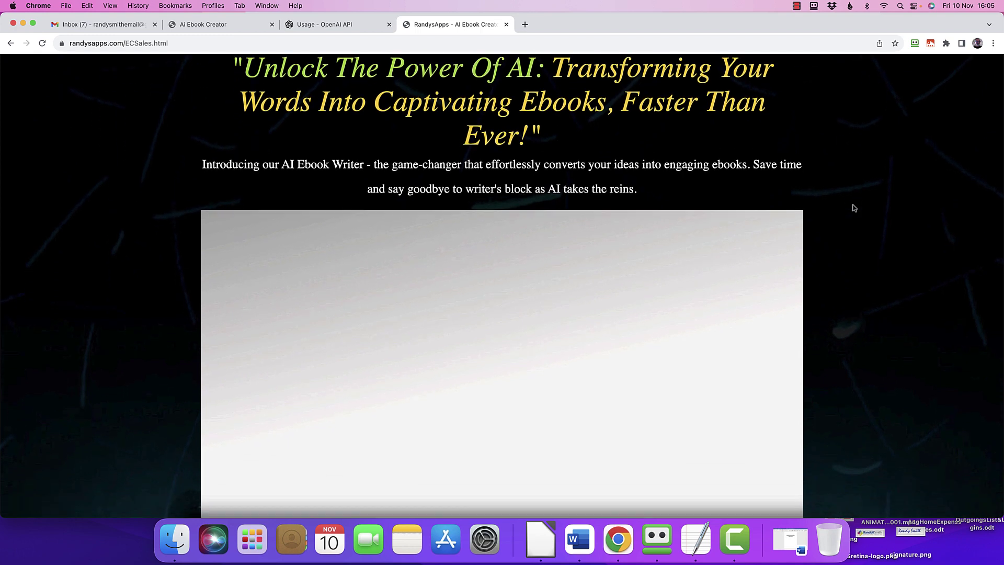
scroll(854, 208, down, 8)
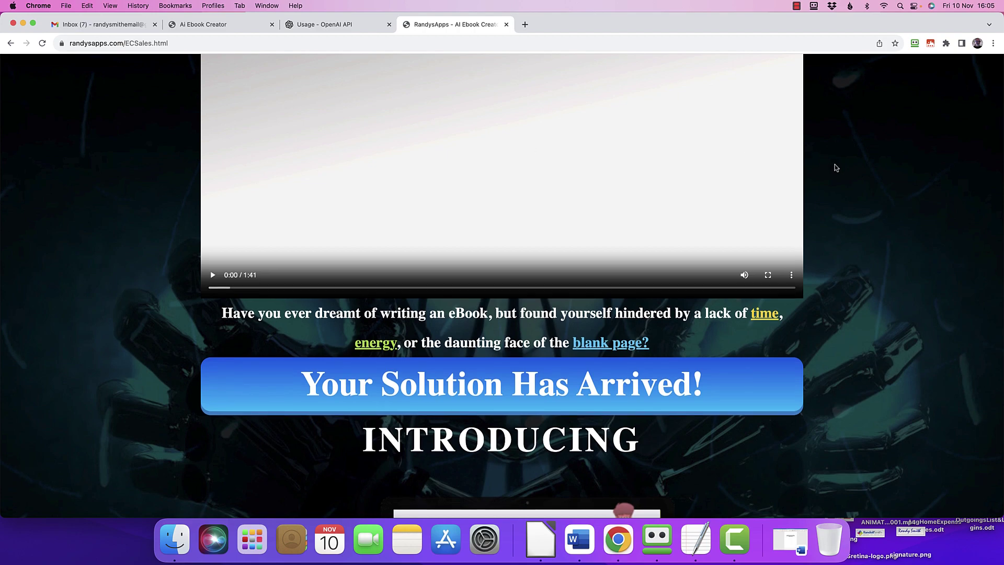
scroll(848, 181, down, 12)
scroll(848, 182, down, 15)
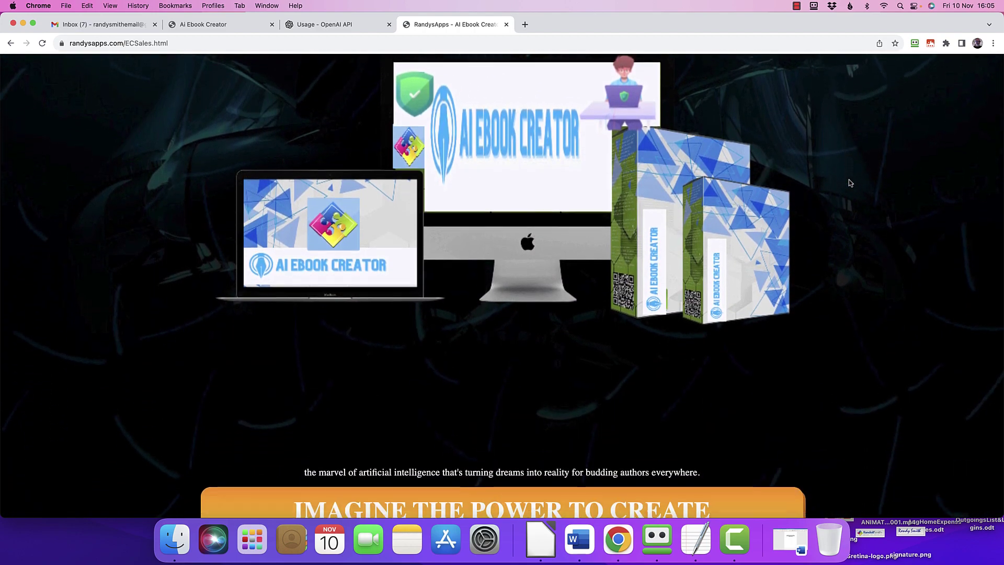
scroll(848, 182, down, 20)
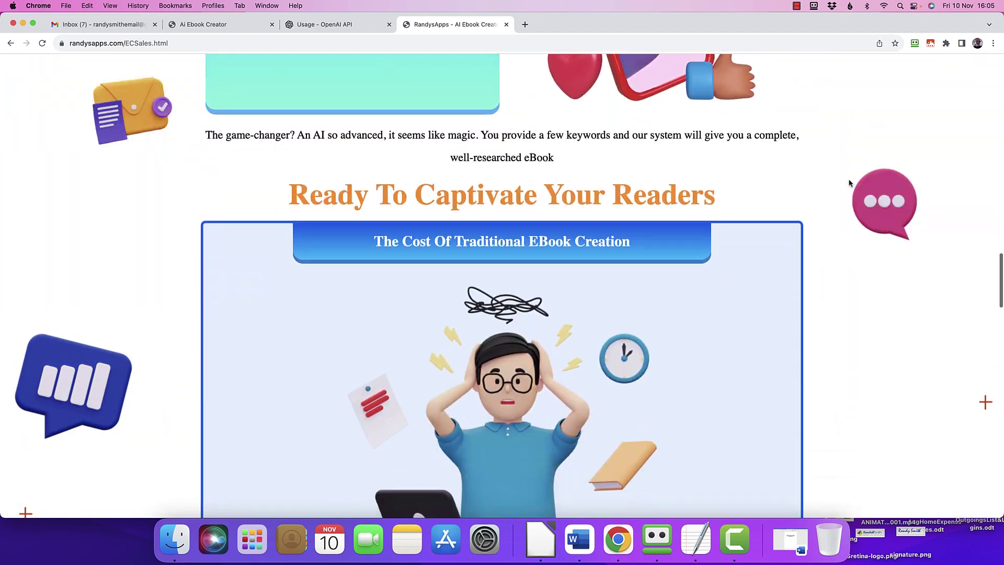
scroll(850, 182, down, 20)
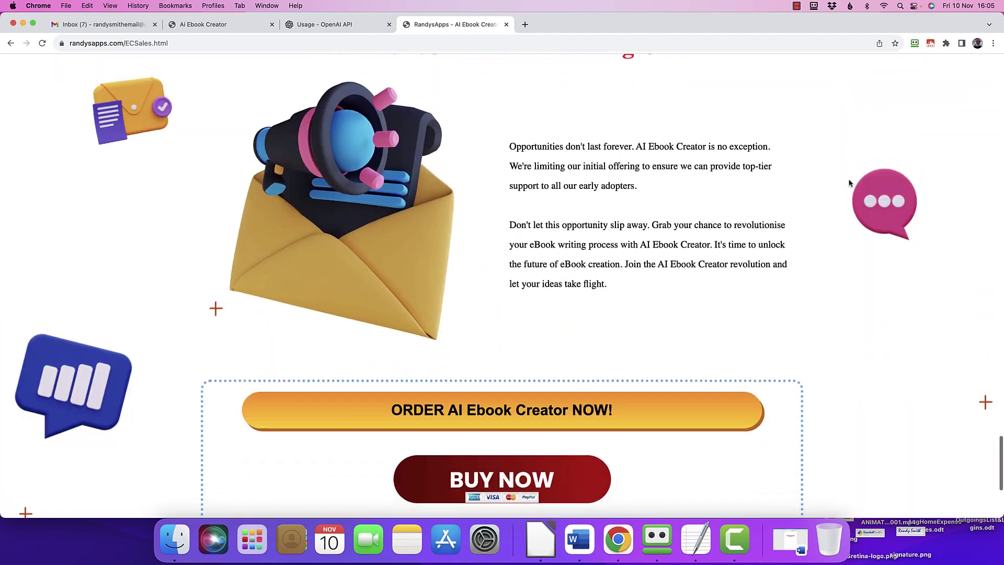
scroll(849, 182, up, 20)
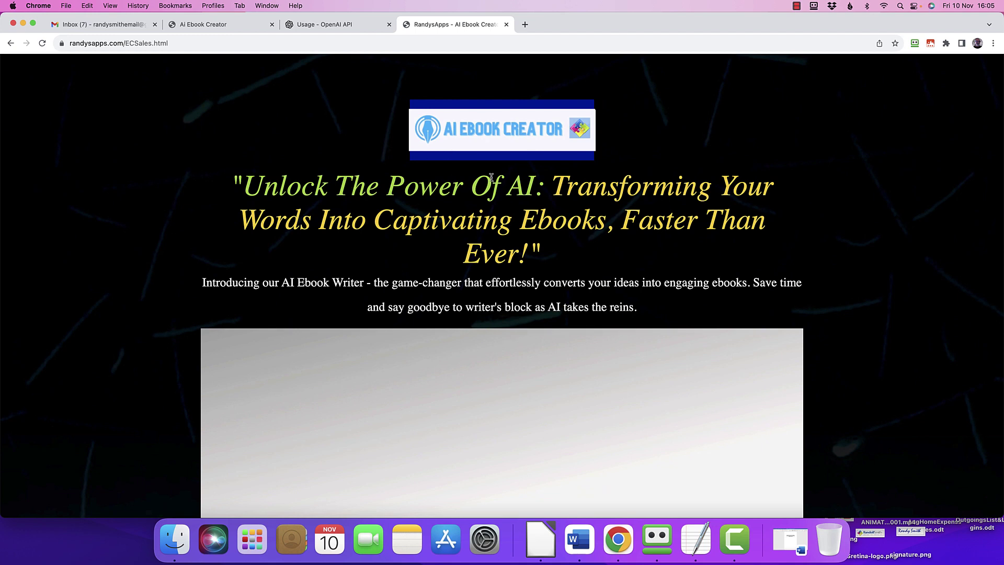
click(340, 25)
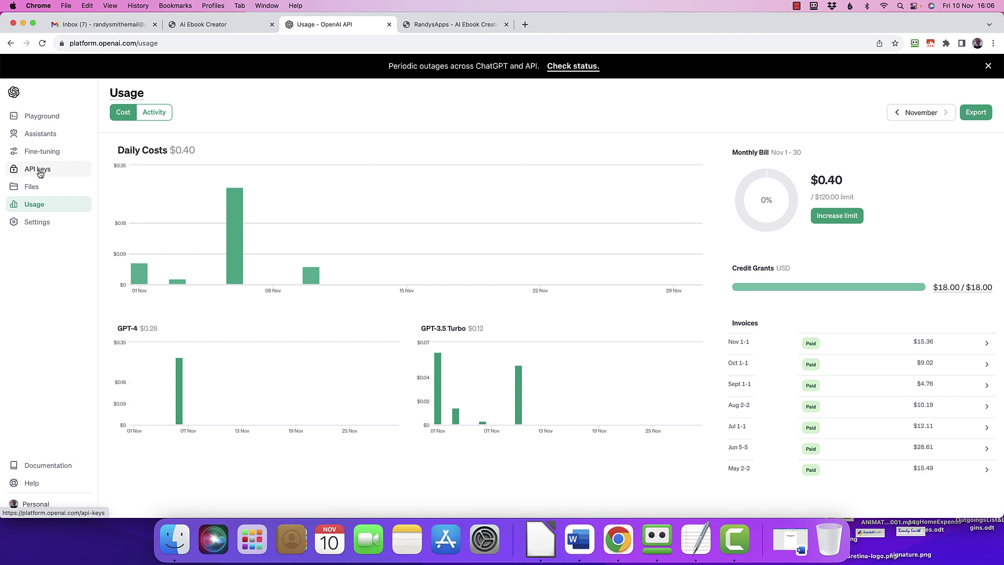
Back in AI Ebook Creator, list the saved ebooks and show the InstaGuide row's actions.
click(231, 22)
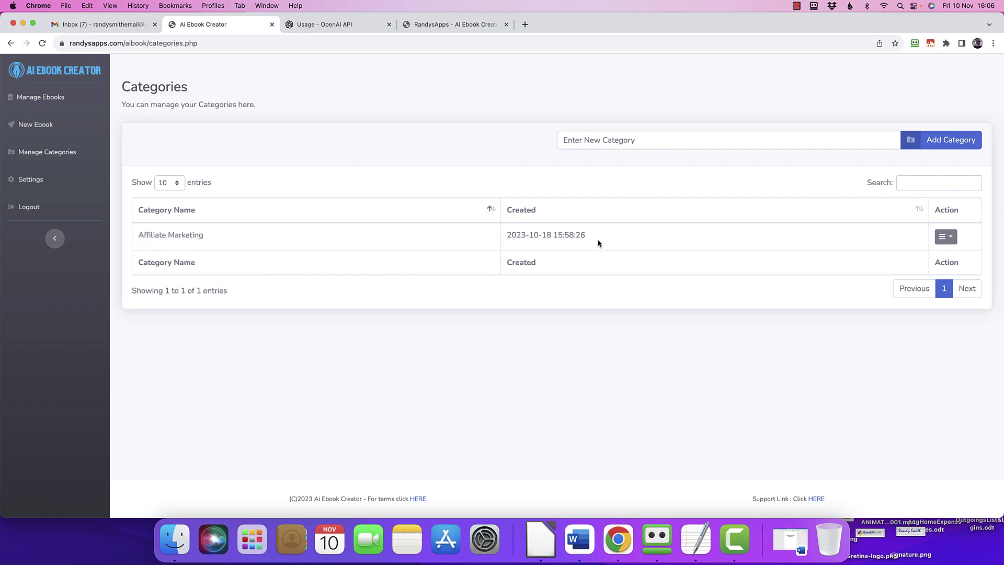
click(46, 100)
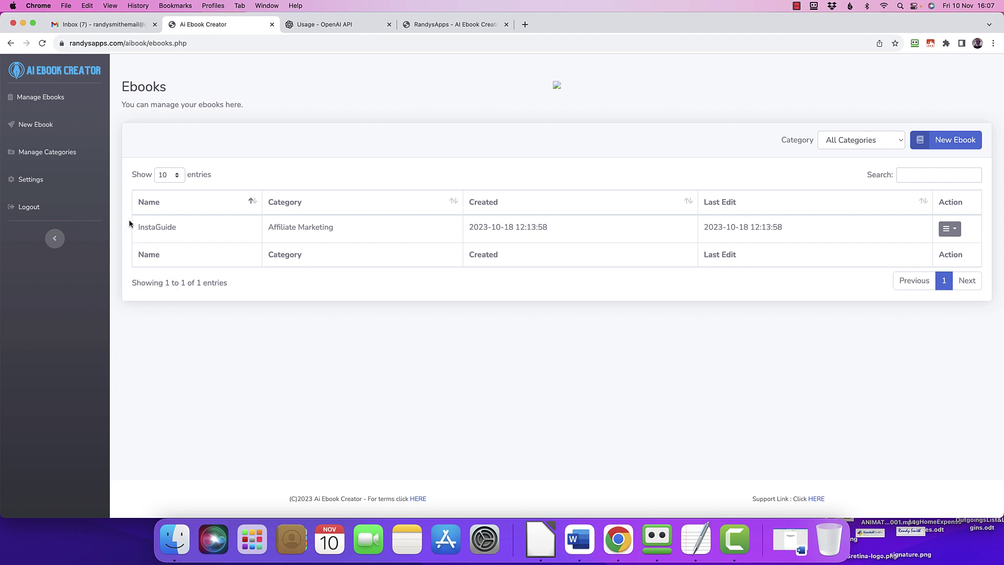
click(958, 233)
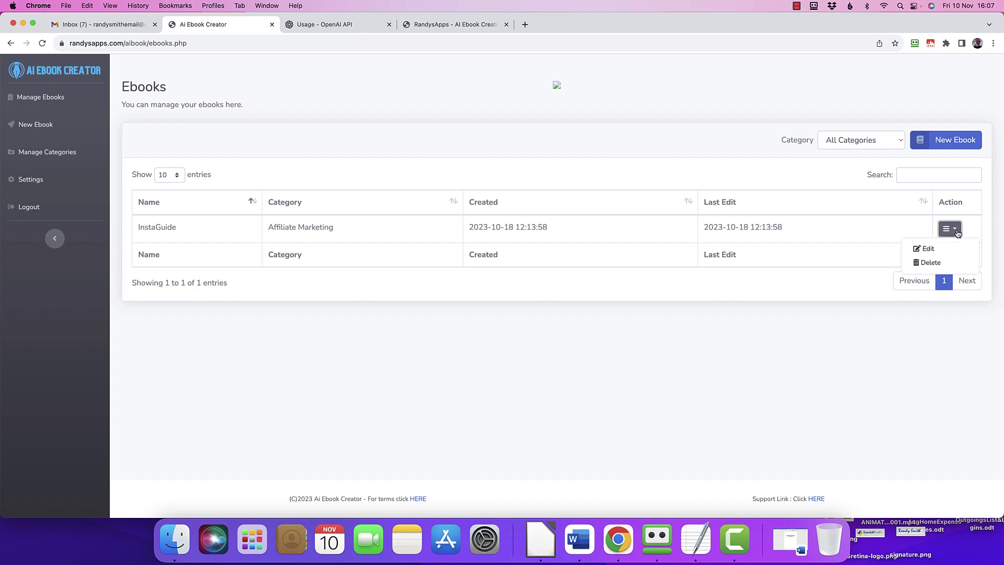
Open InstaGuide for editing, check the sales page headline, then return to the editor.
click(926, 248)
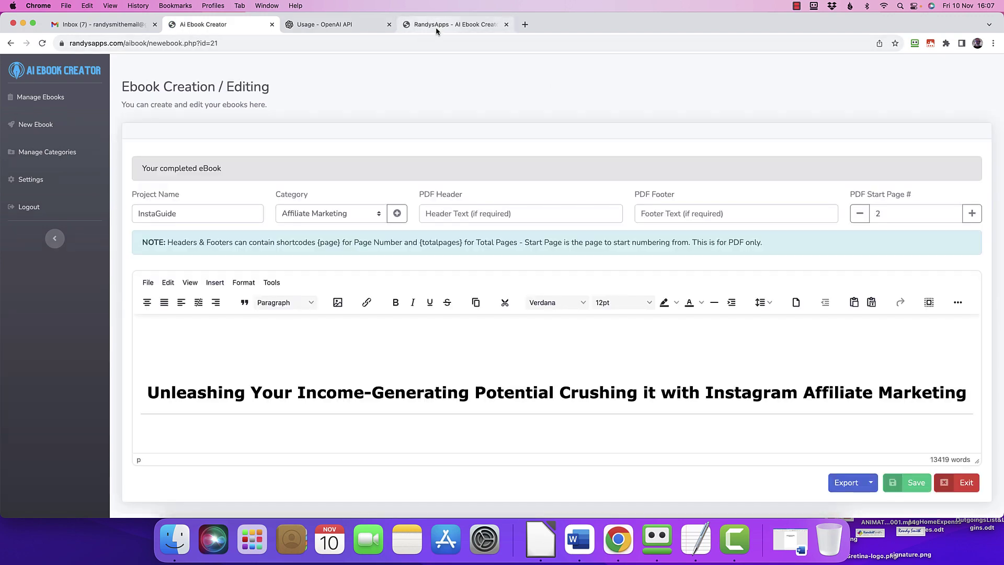
click(441, 25)
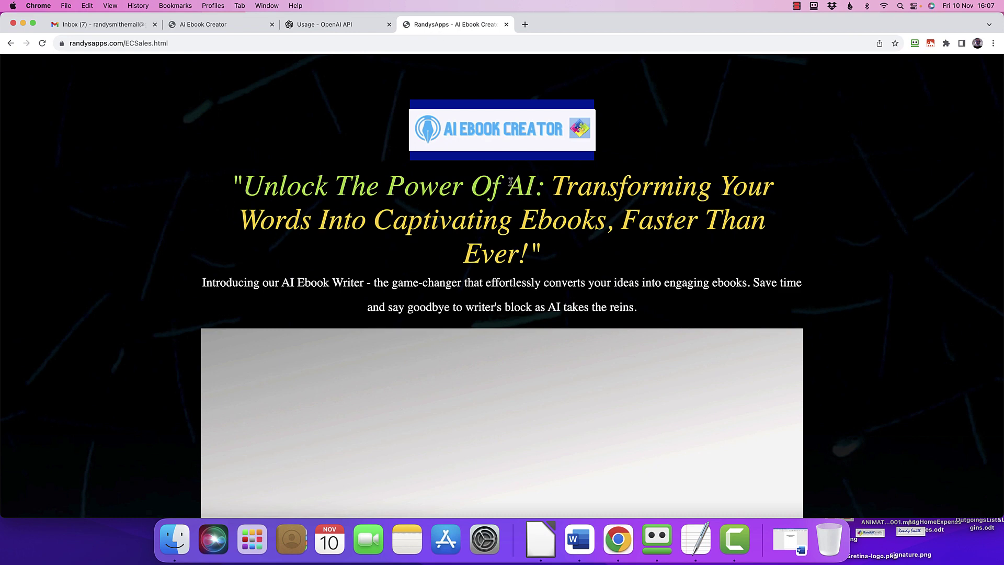
drag(510, 182, 529, 184)
click(529, 184)
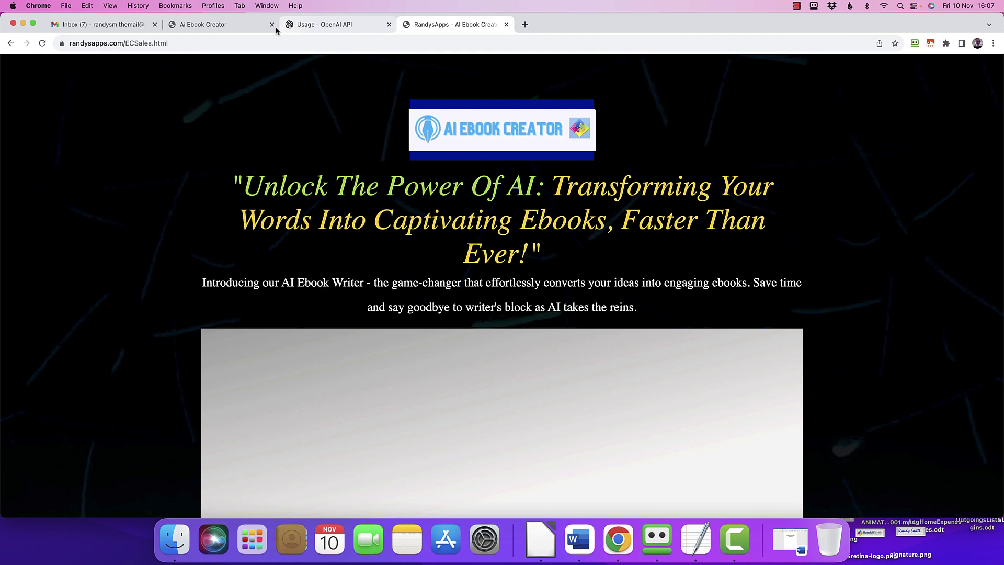
click(237, 29)
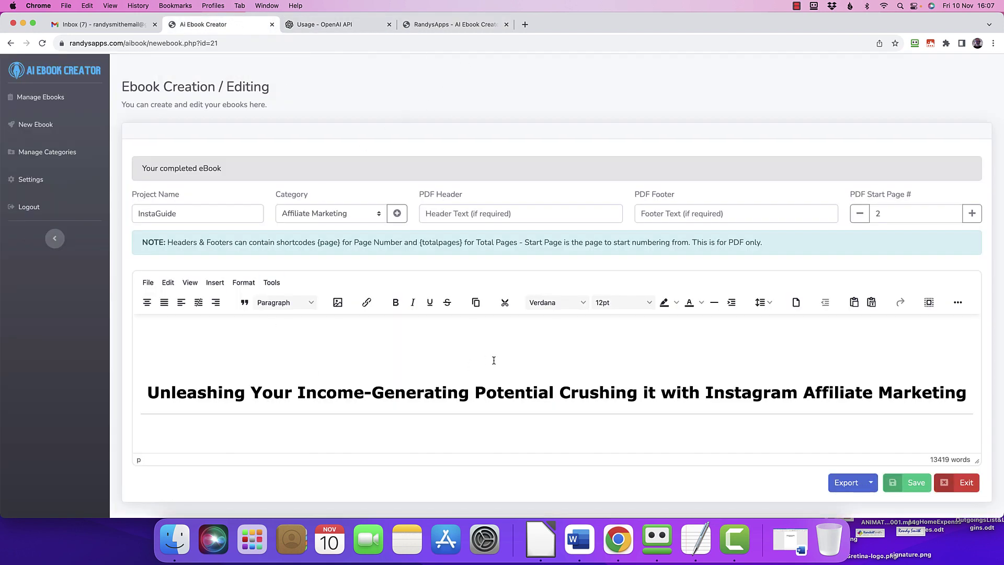
scroll(495, 356, down, 1)
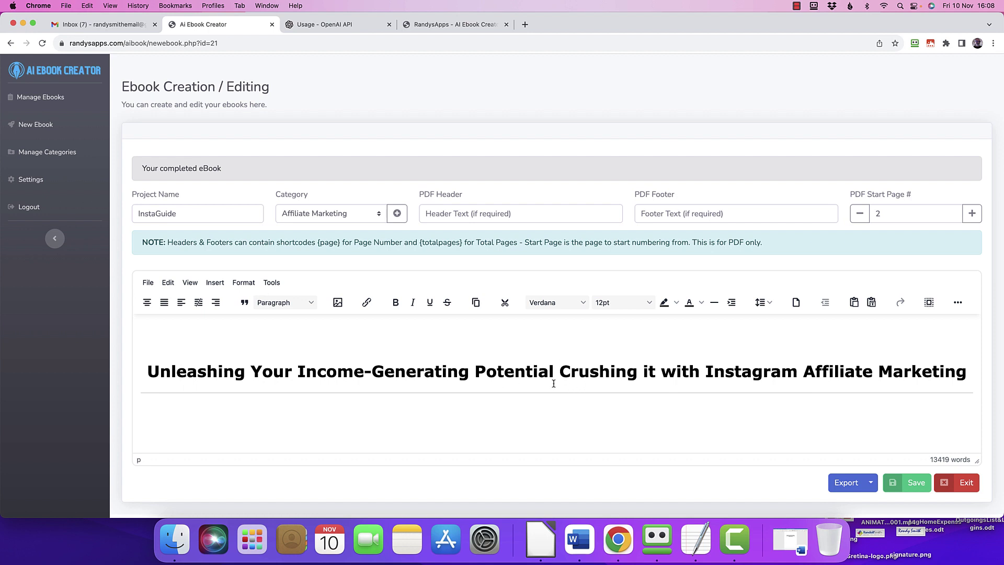
Scroll past the ten-chapter contents list to the Chapter 1: Understanding Affiliate Marketing heading.
scroll(553, 383, down, 2)
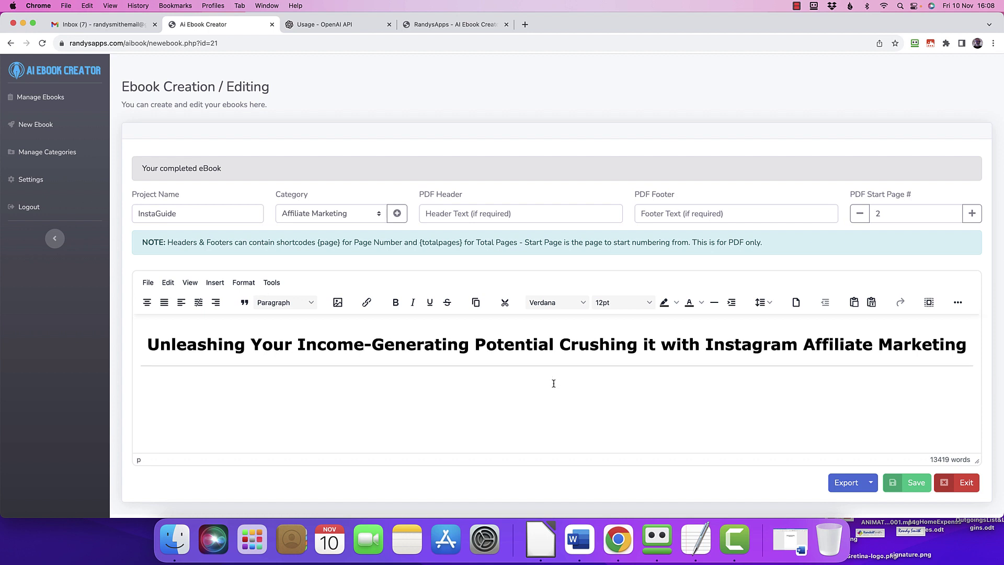
scroll(553, 383, down, 2)
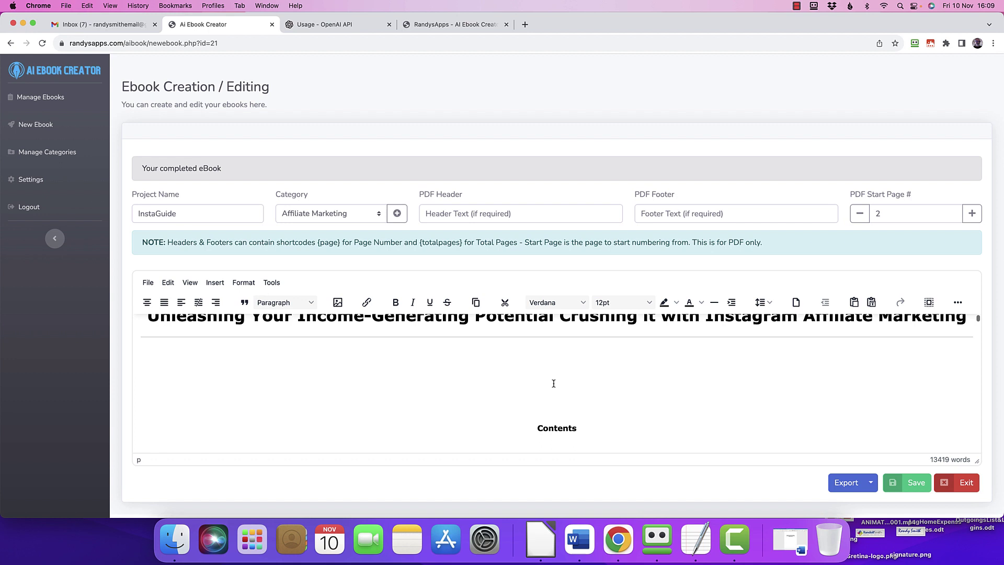
scroll(553, 384, up, 4)
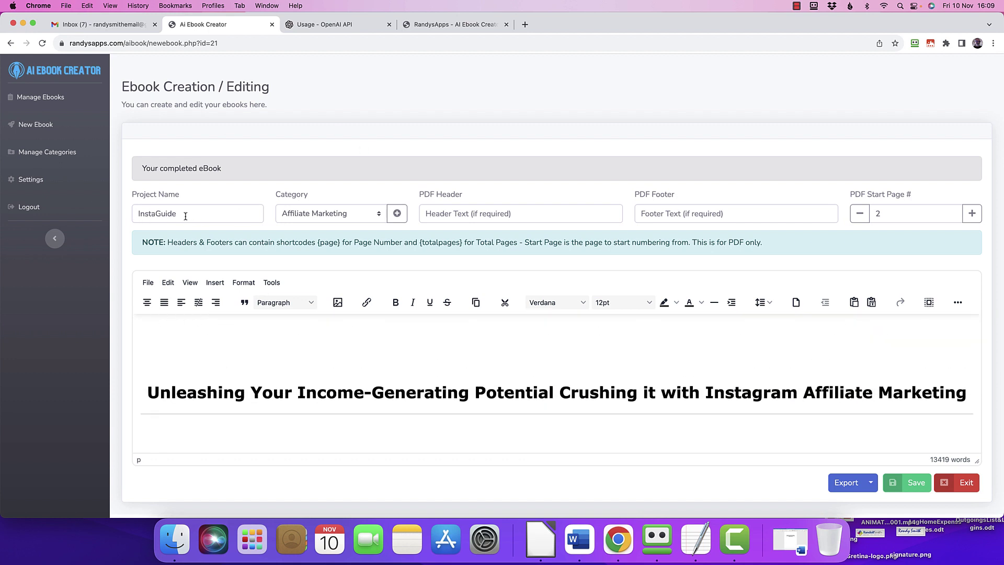
scroll(458, 344, down, 3)
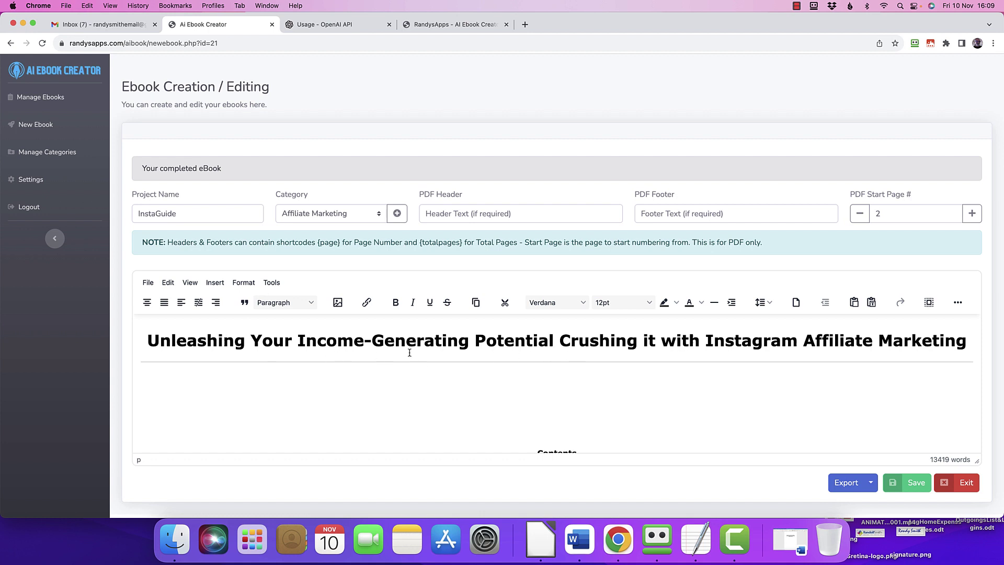
scroll(682, 357, down, 5)
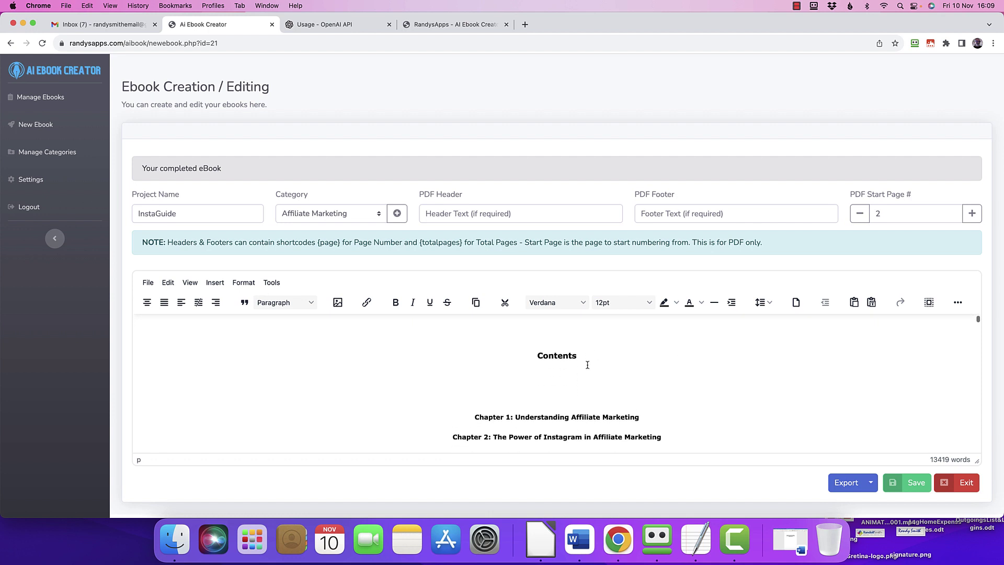
scroll(587, 361, down, 4)
scroll(620, 336, down, 1)
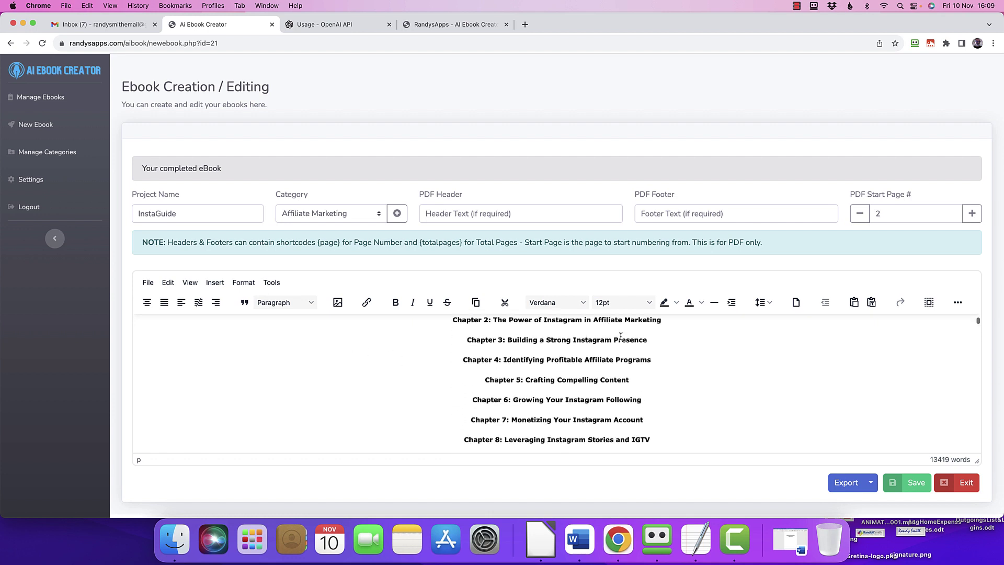
scroll(622, 361, up, 3)
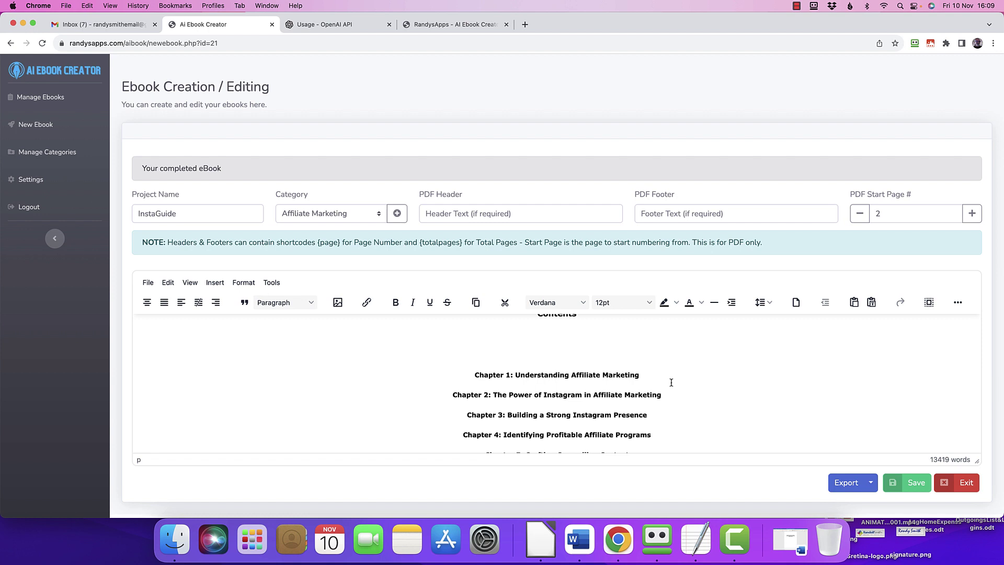
scroll(669, 366, down, 3)
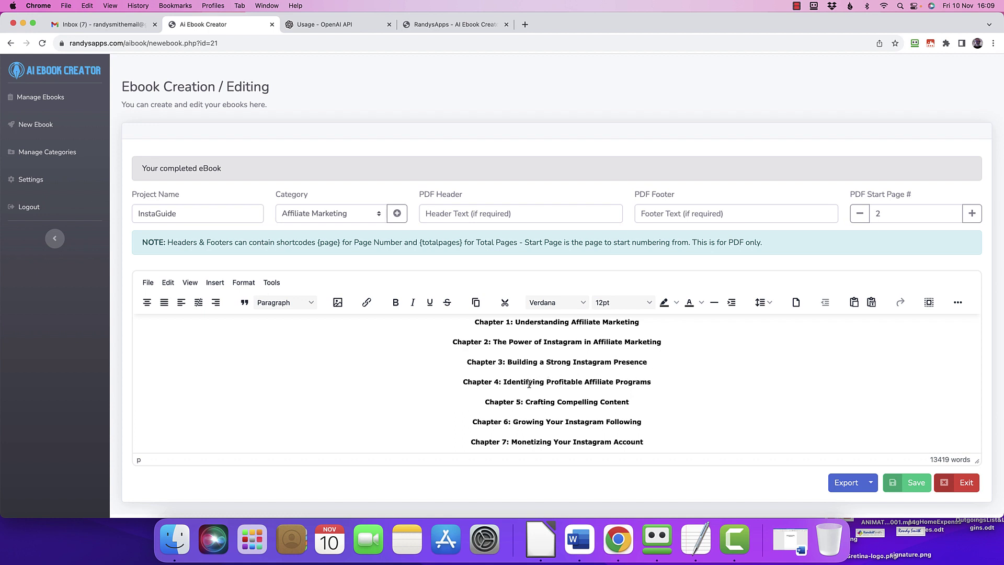
scroll(680, 384, down, 2)
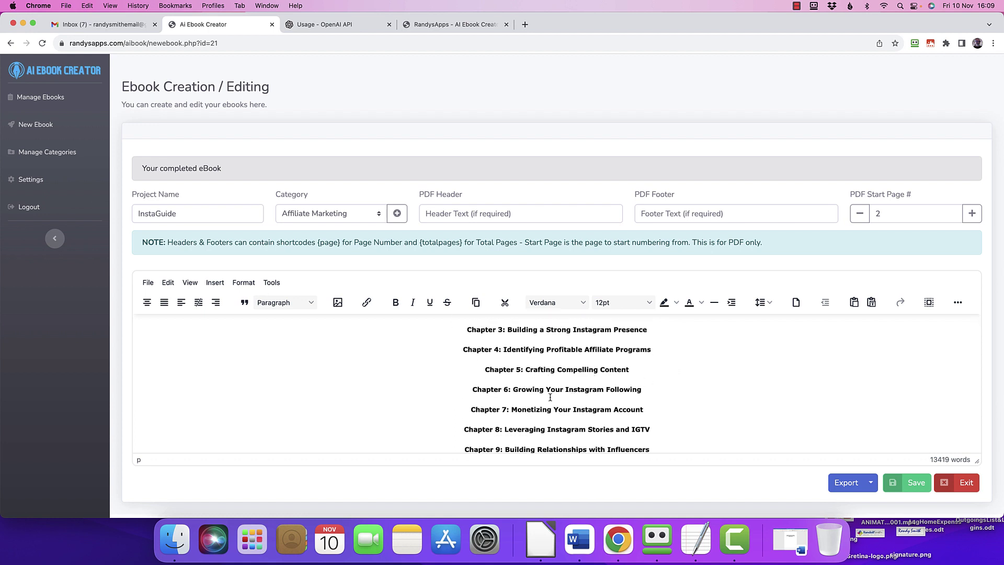
scroll(669, 399, down, 3)
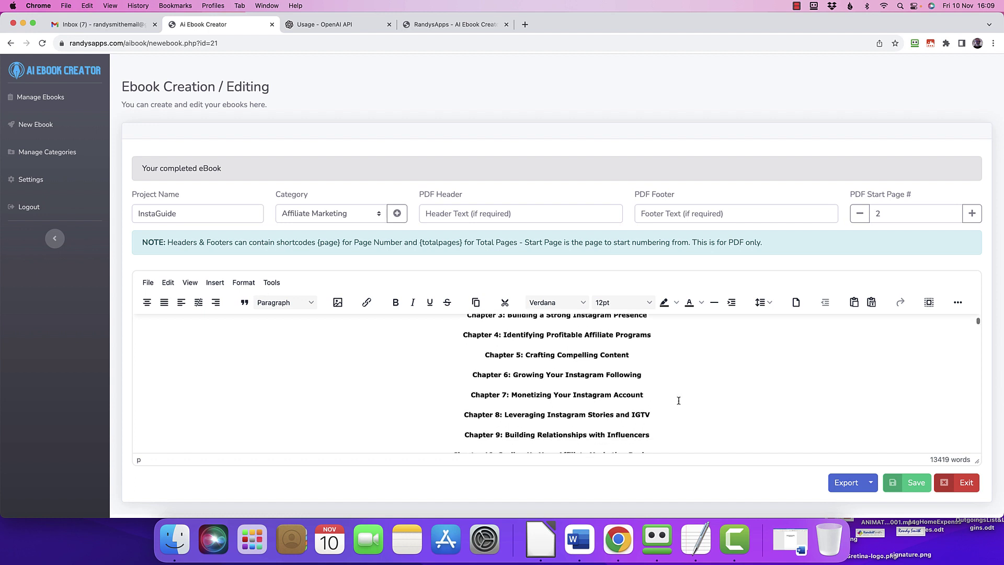
scroll(679, 388, down, 1)
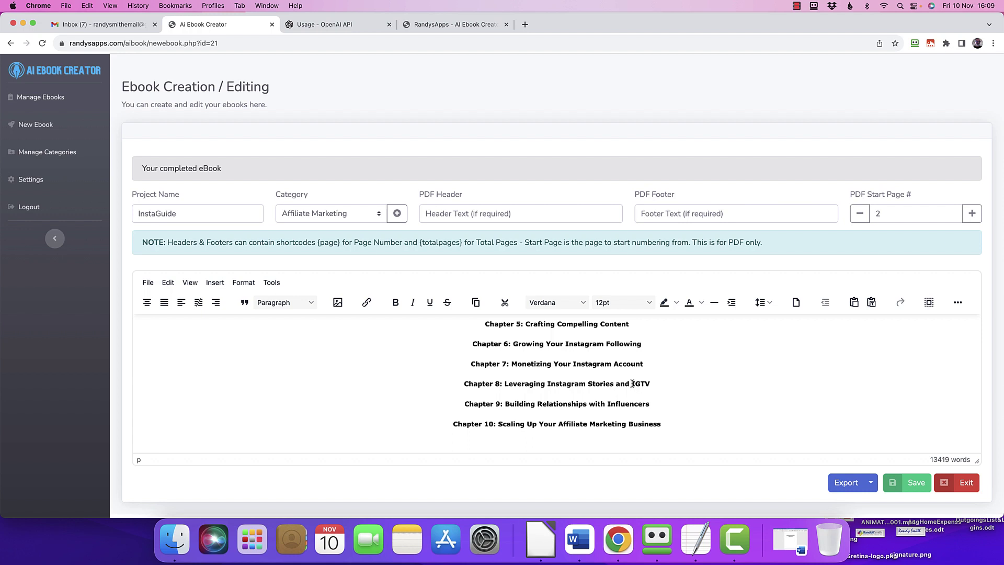
scroll(657, 385, up, 1)
scroll(578, 388, down, 2)
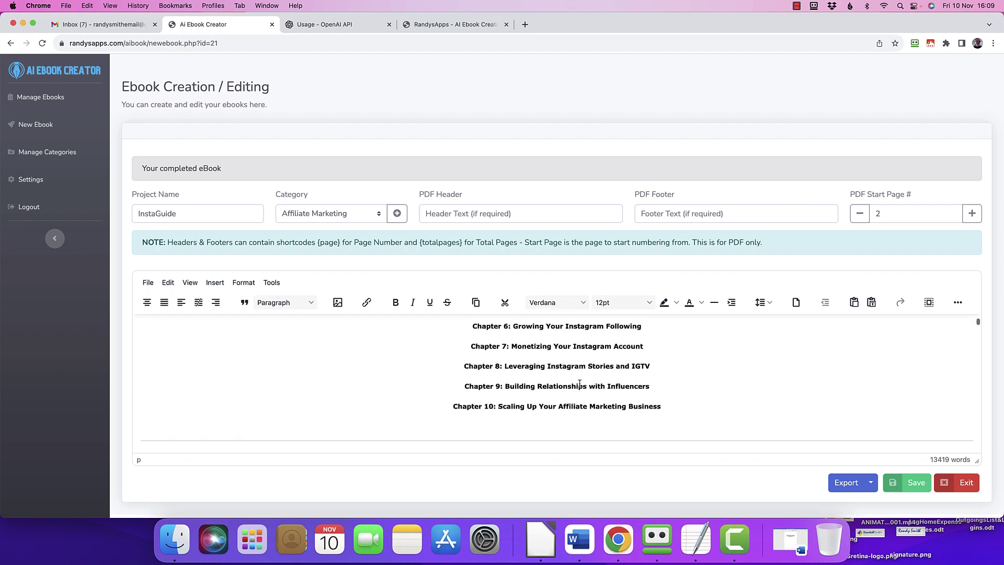
scroll(561, 388, down, 2)
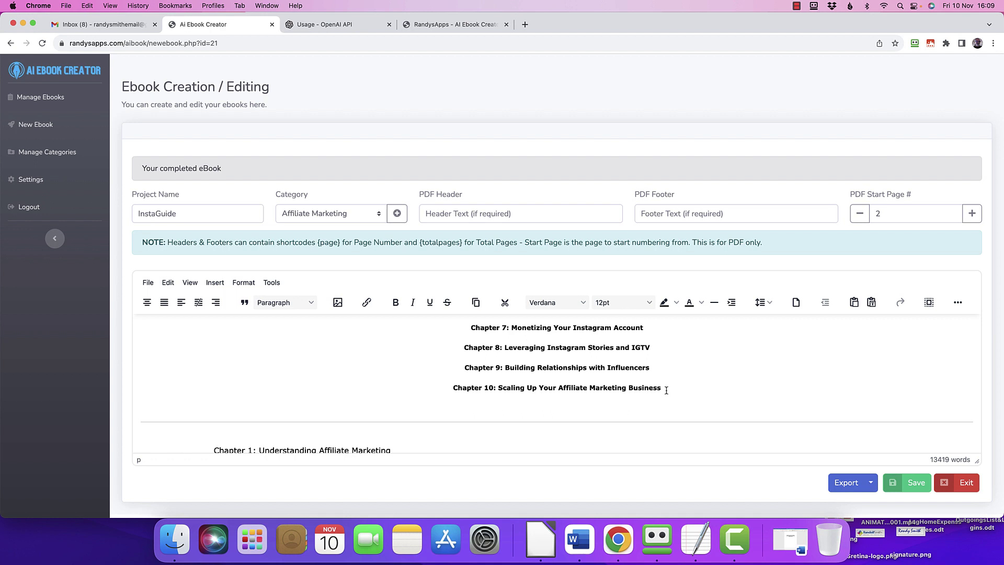
scroll(663, 388, up, 10)
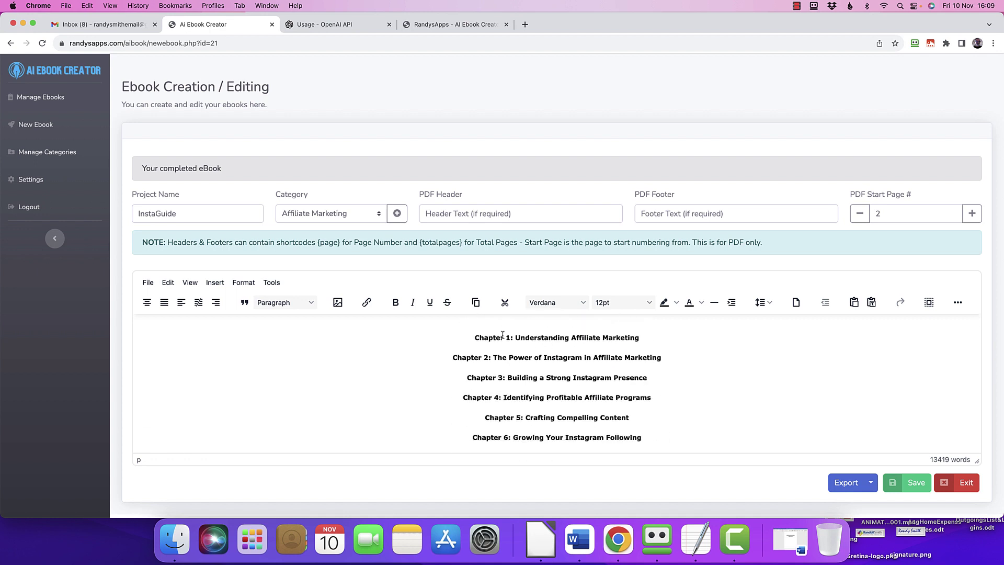
scroll(515, 359, down, 8)
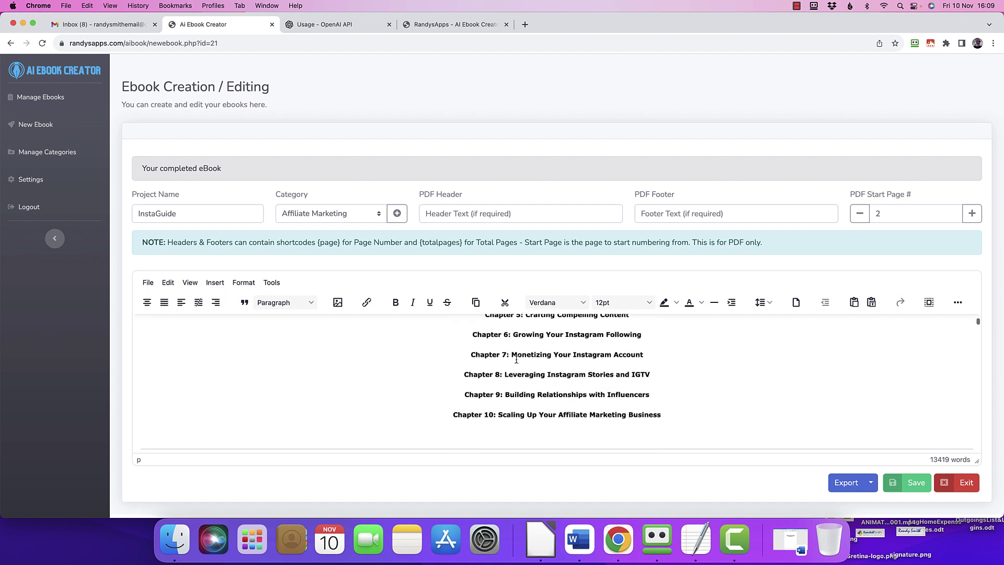
scroll(516, 359, down, 2)
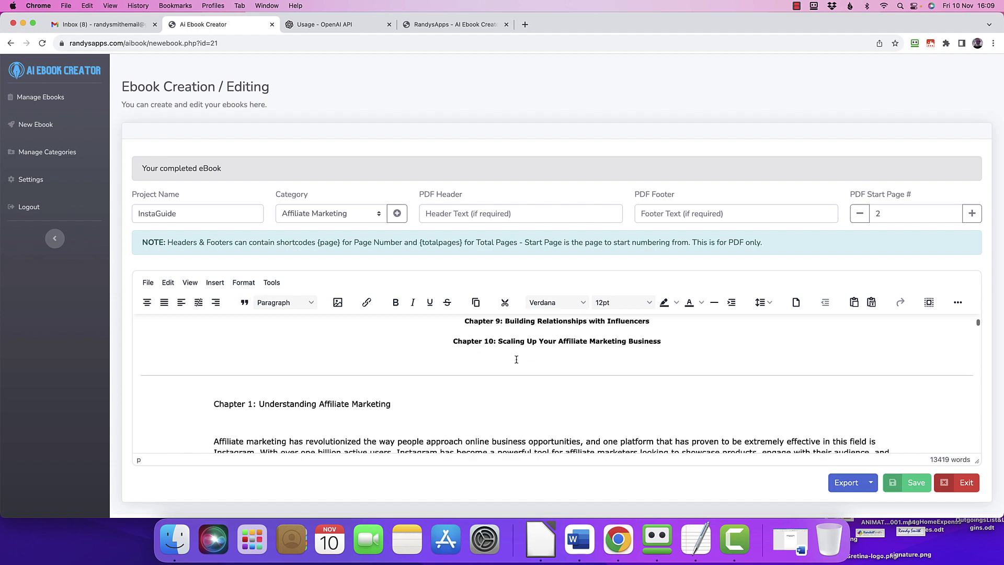
scroll(516, 359, up, 4)
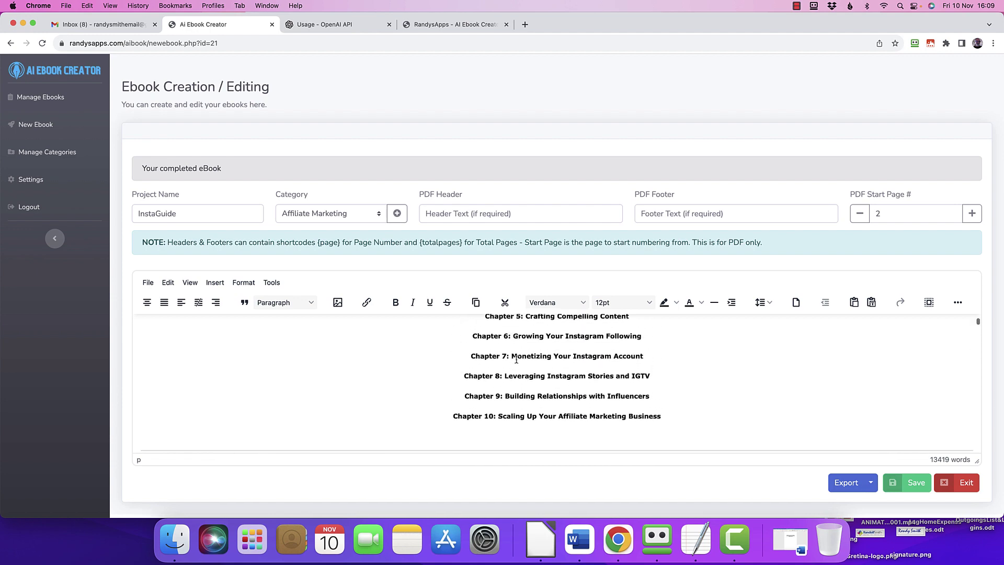
scroll(516, 359, down, 4)
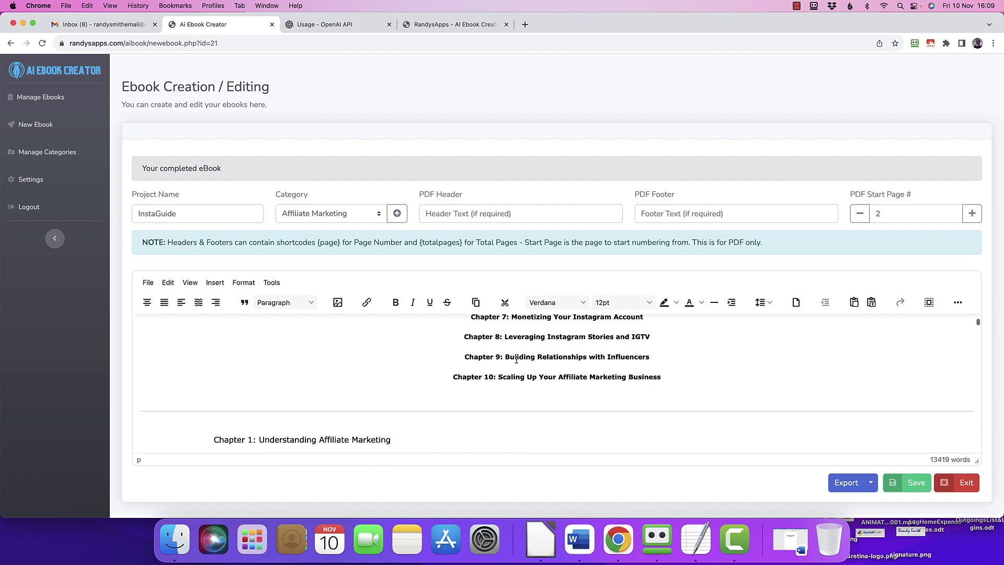
scroll(516, 359, down, 2)
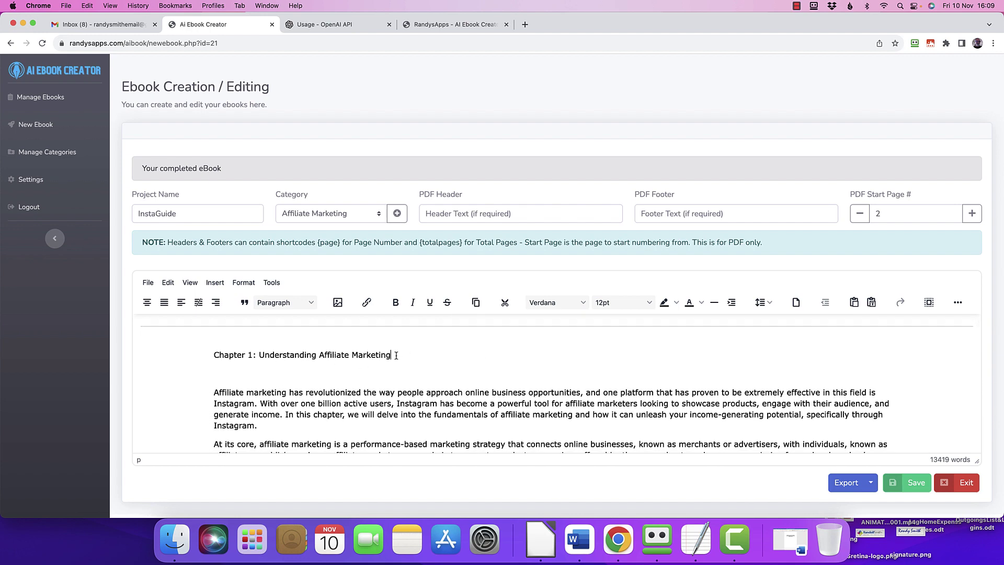
Make the Chapter 1: Understanding Affiliate Marketing heading bold at 18pt.
drag(397, 355, 211, 353)
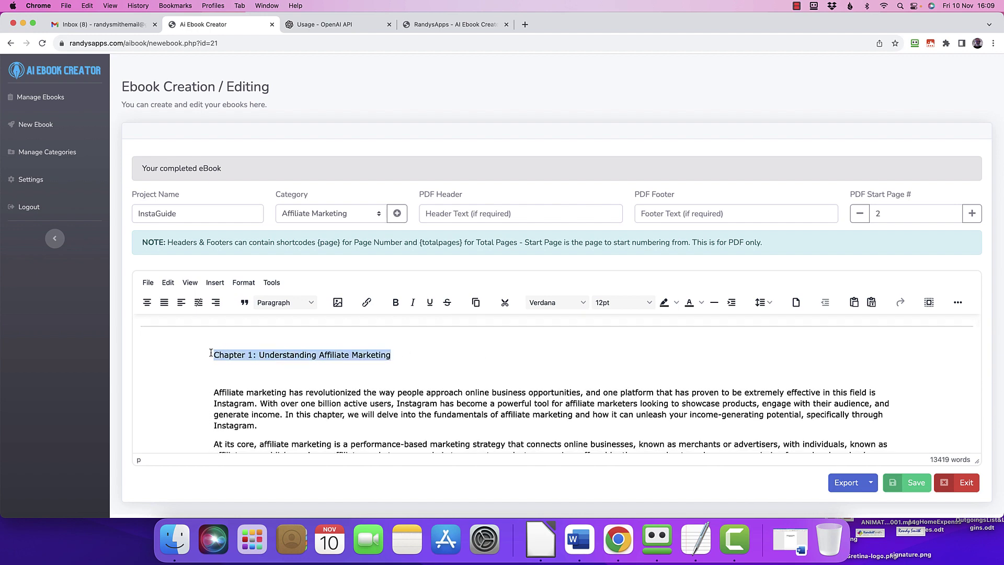
click(396, 302)
click(345, 366)
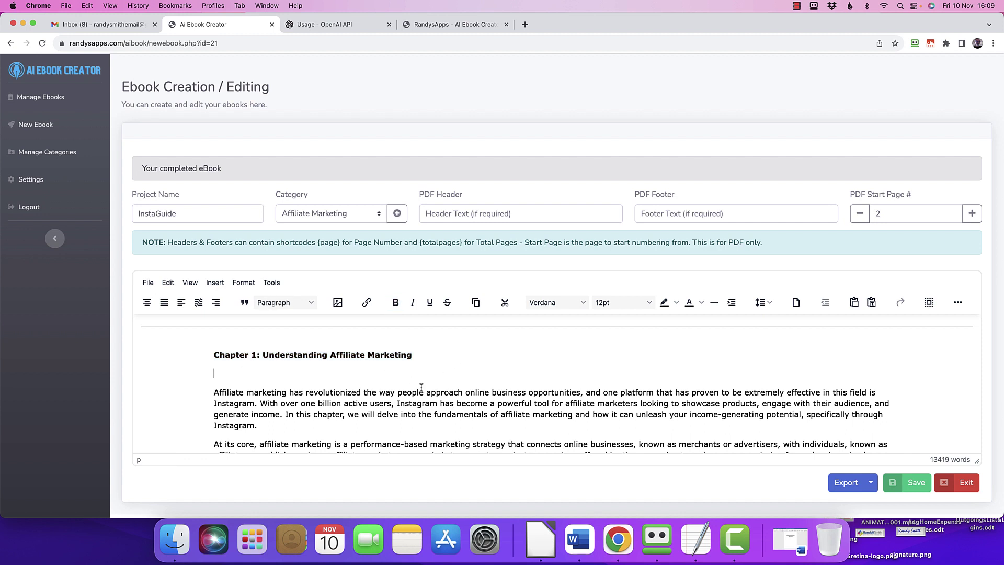
key(shift+Up)
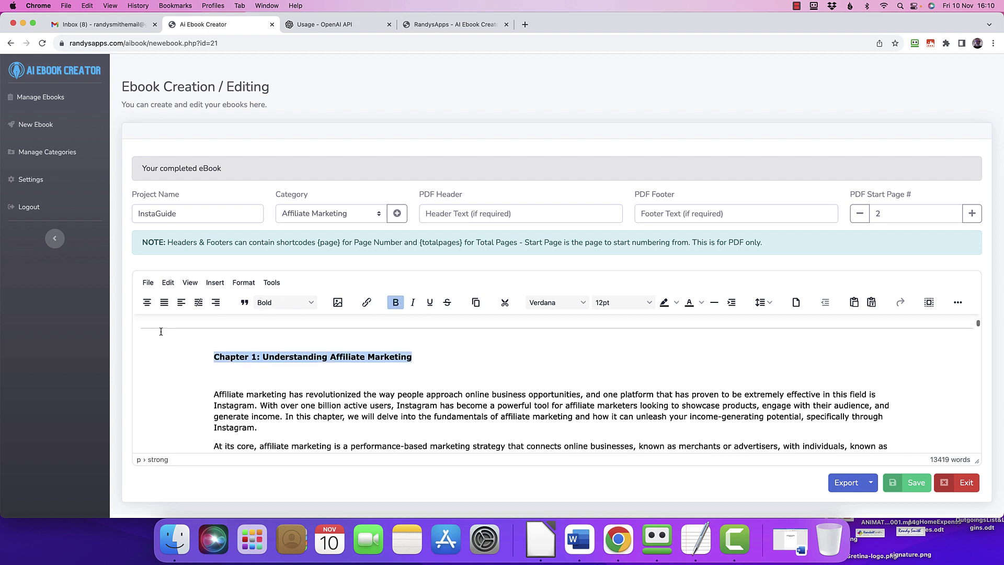
click(622, 302)
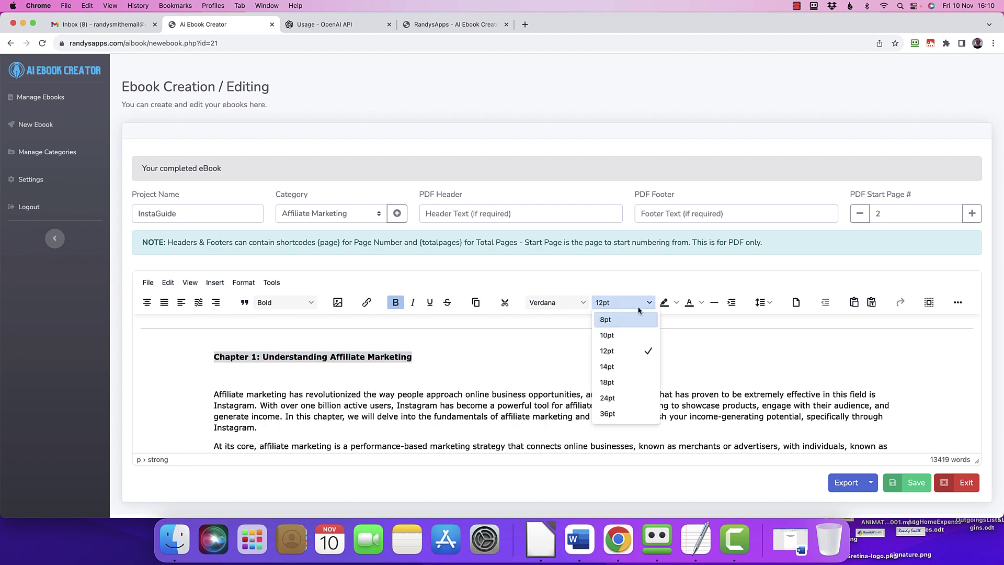
click(608, 382)
click(515, 382)
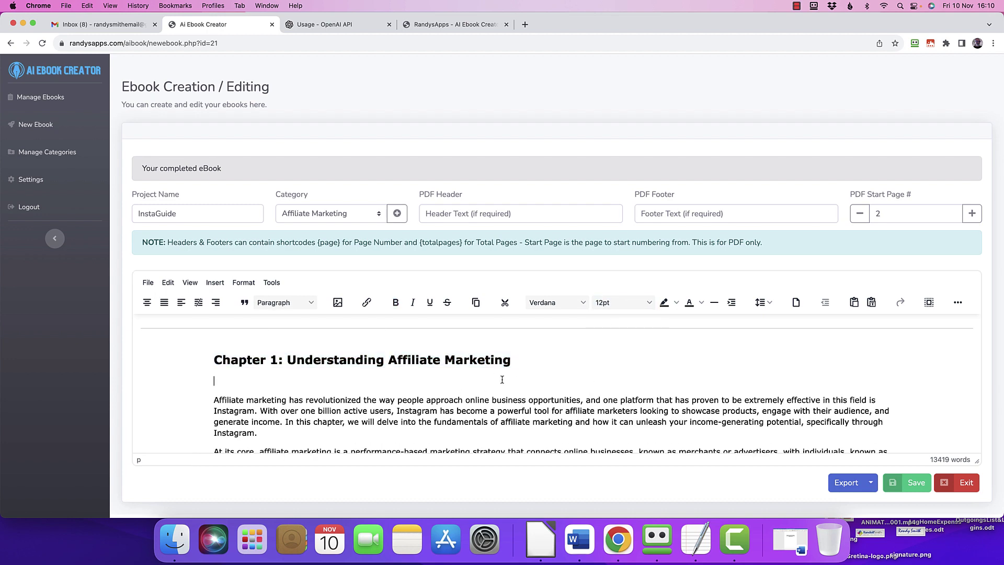
Bring up the ebook's export formats: DOC File, Text File and PDF File.
scroll(445, 375, down, 4)
scroll(445, 375, up, 3)
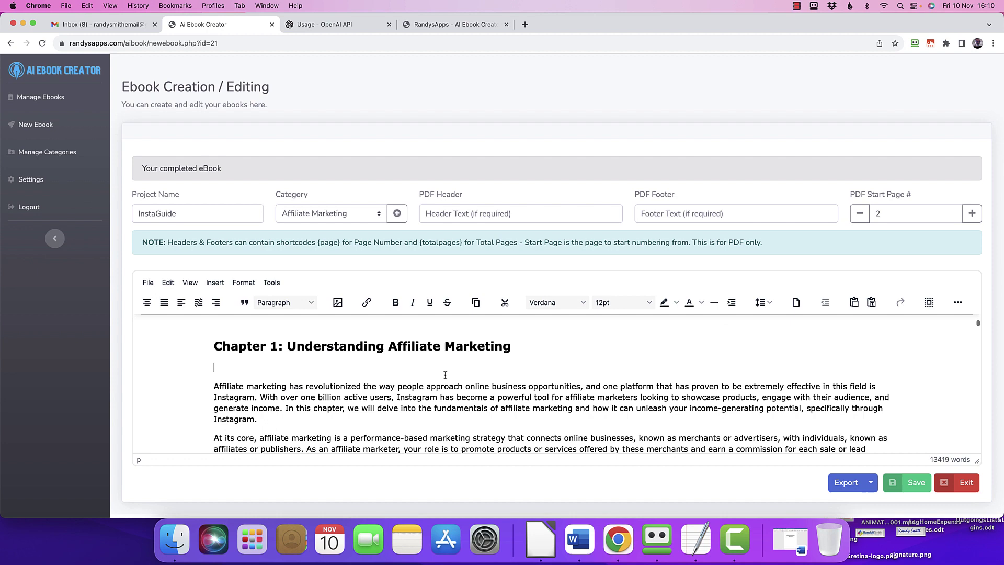
scroll(842, 451, down, 2)
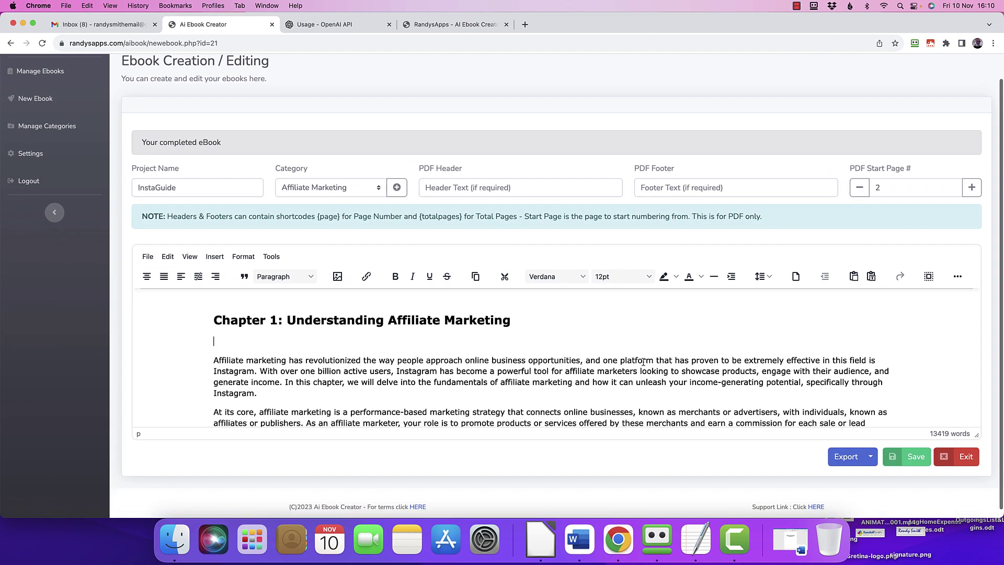
click(871, 458)
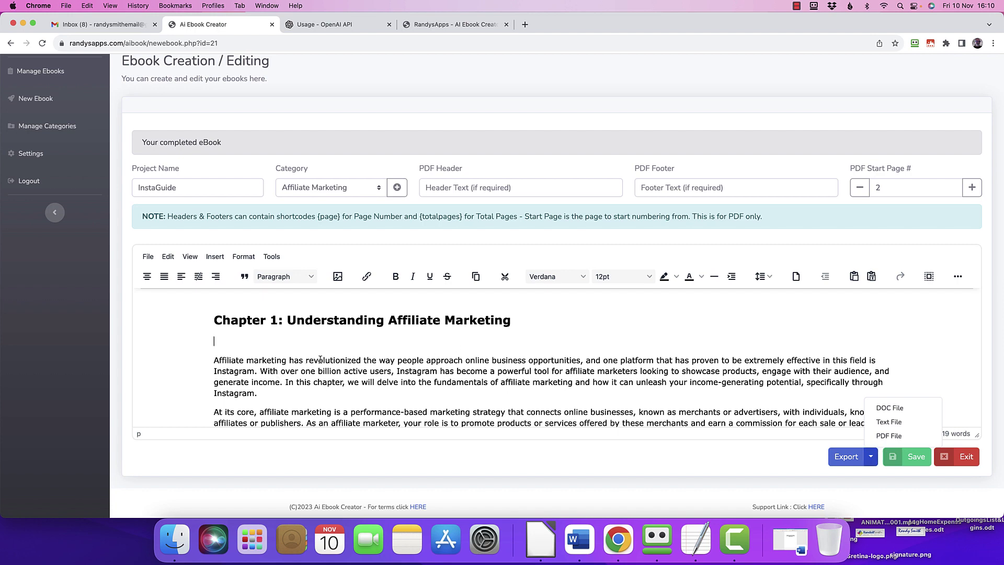
scroll(428, 359, down, 1)
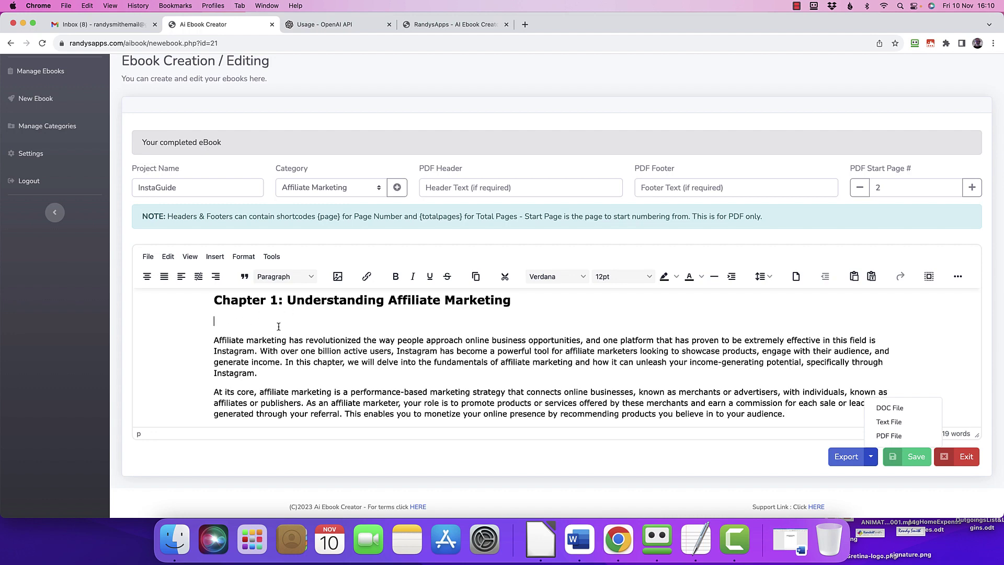
scroll(279, 326, down, 1)
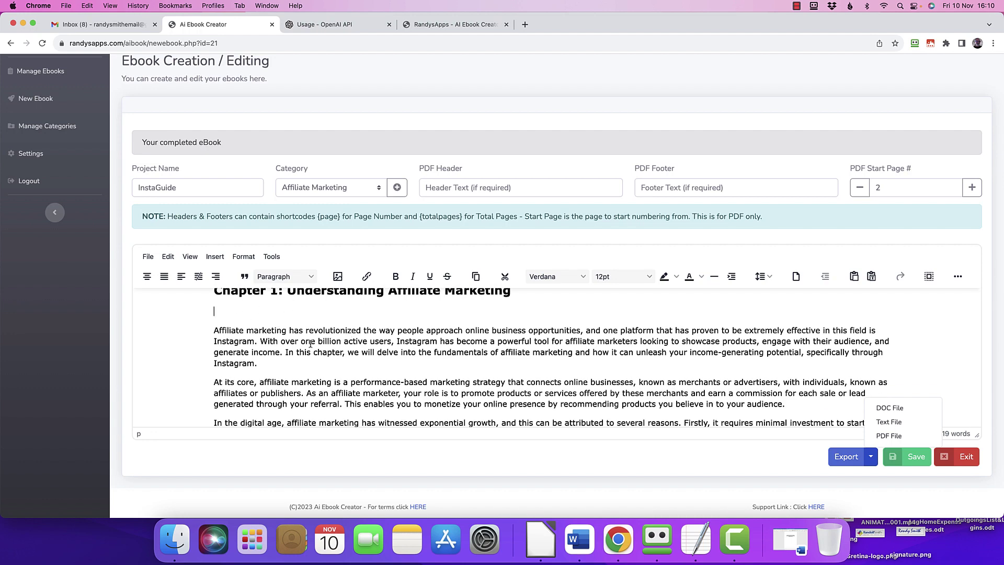
scroll(310, 344, down, 3)
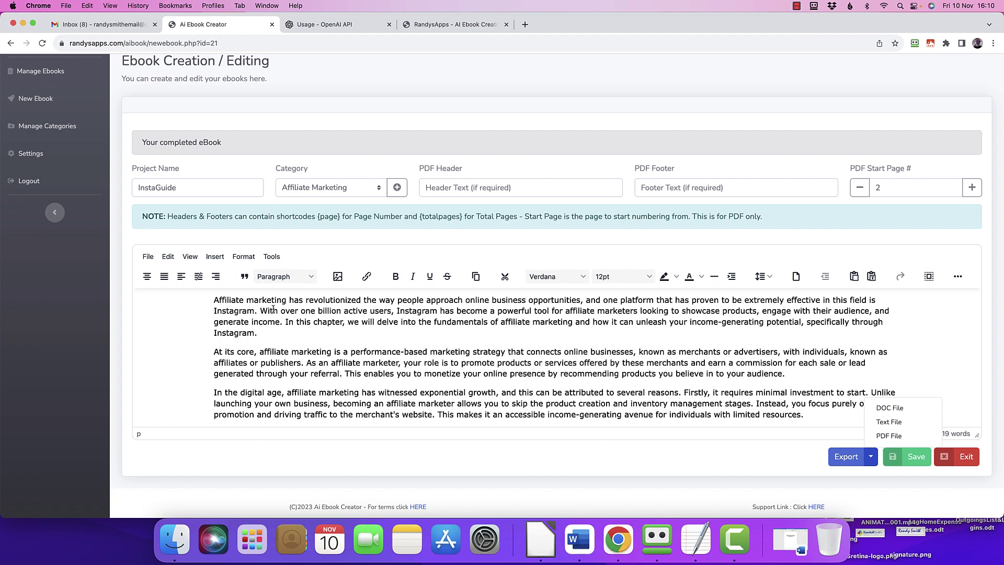
scroll(555, 369, down, 10)
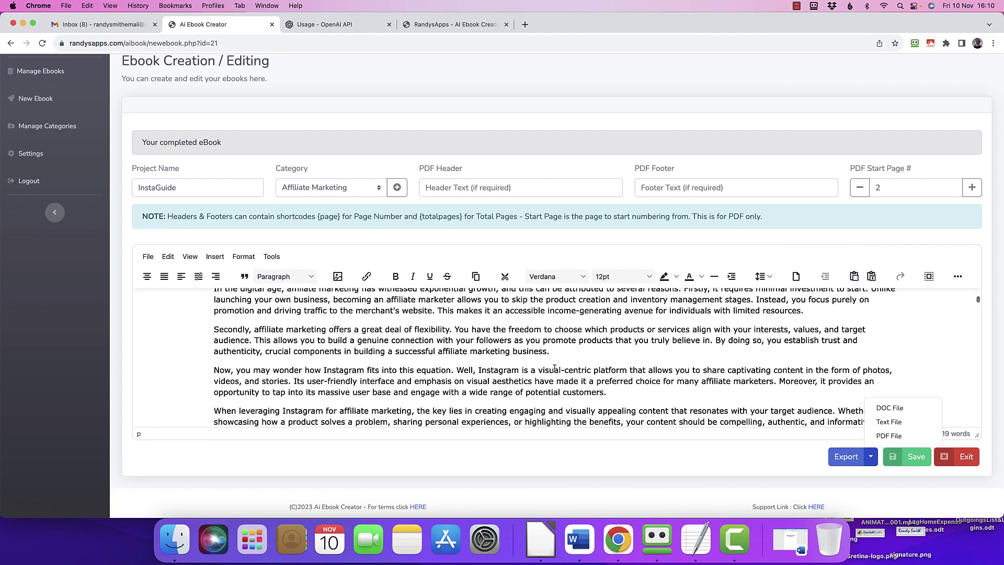
scroll(554, 369, down, 5)
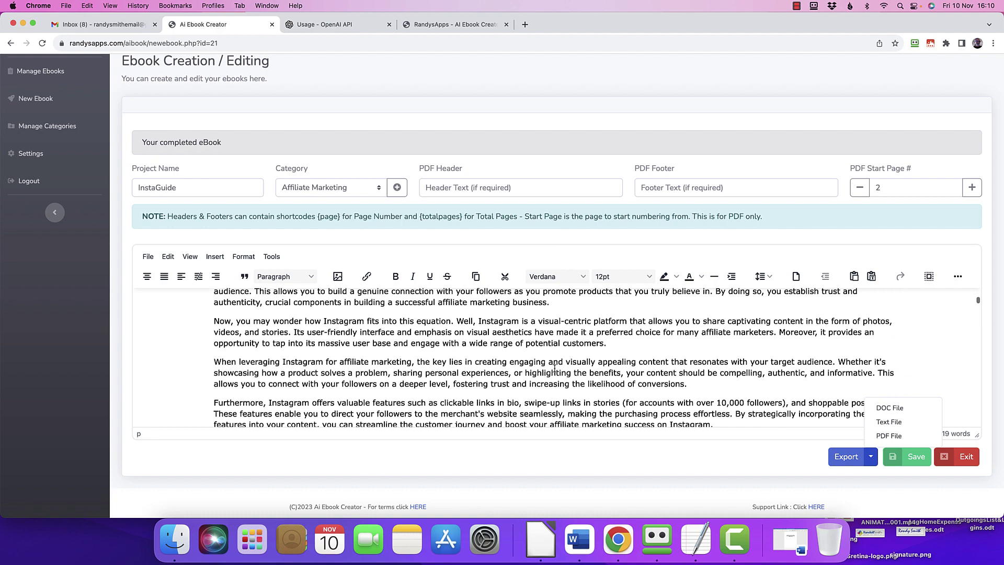
scroll(555, 369, down, 5)
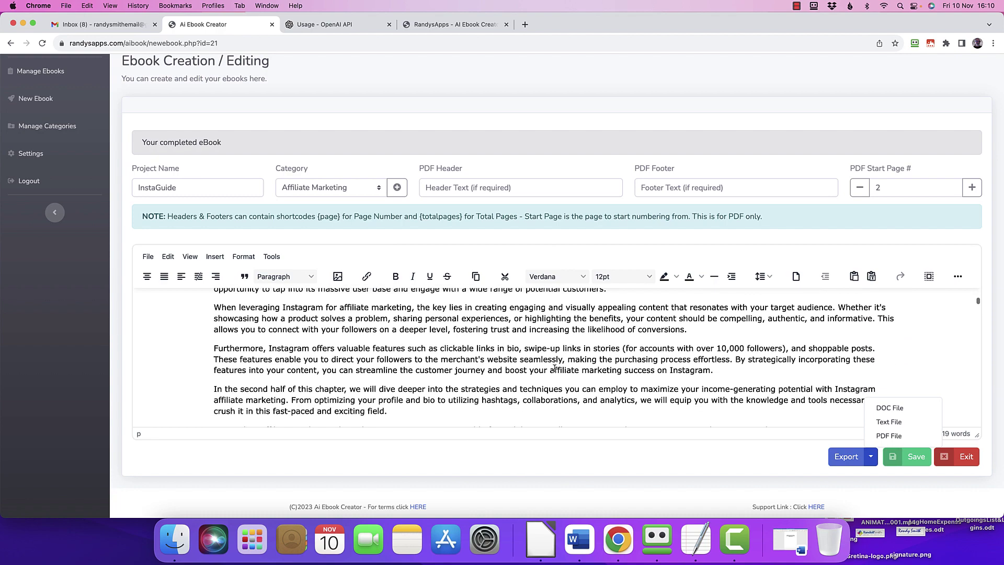
scroll(554, 368, down, 3)
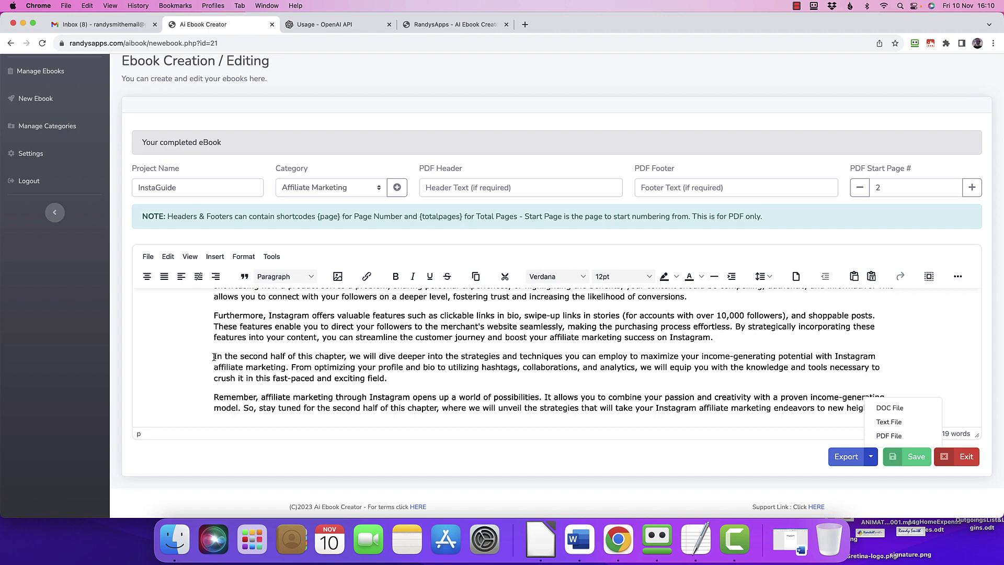
Delete Chapter 1's repeated preview paragraphs and the AI 'Note: As requested' paragraph.
drag(212, 357, 452, 374)
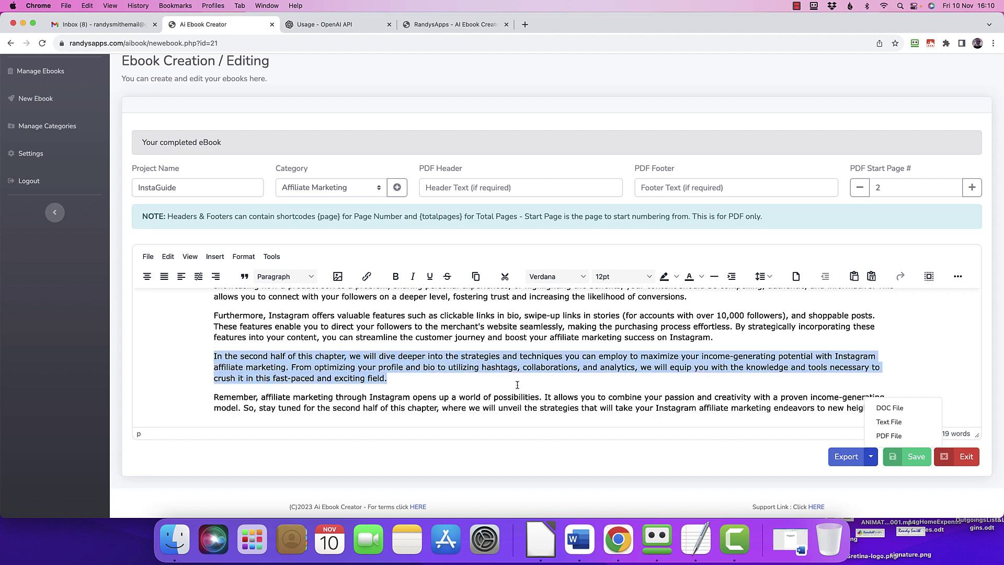
drag(516, 385, 576, 370)
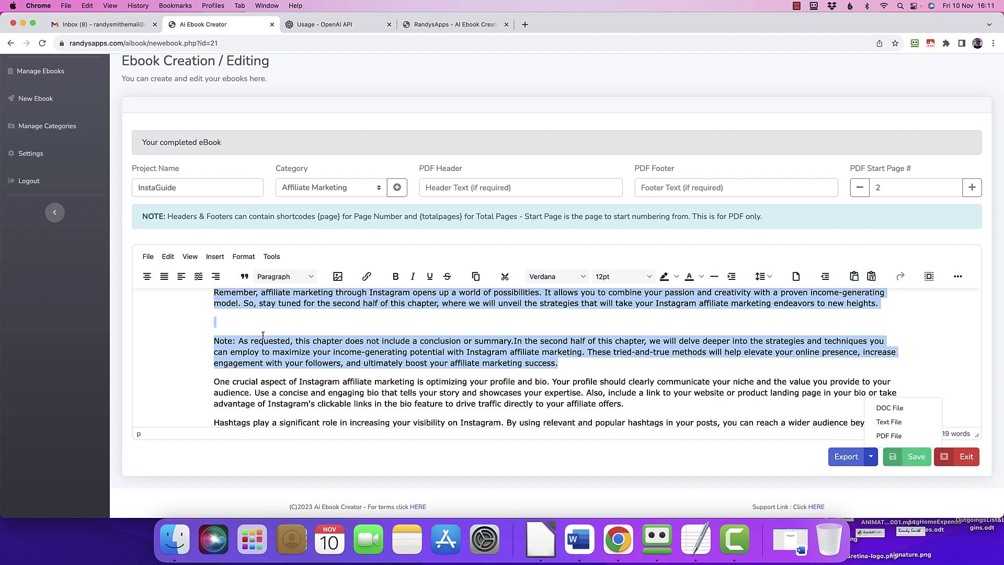
scroll(262, 335, up, 3)
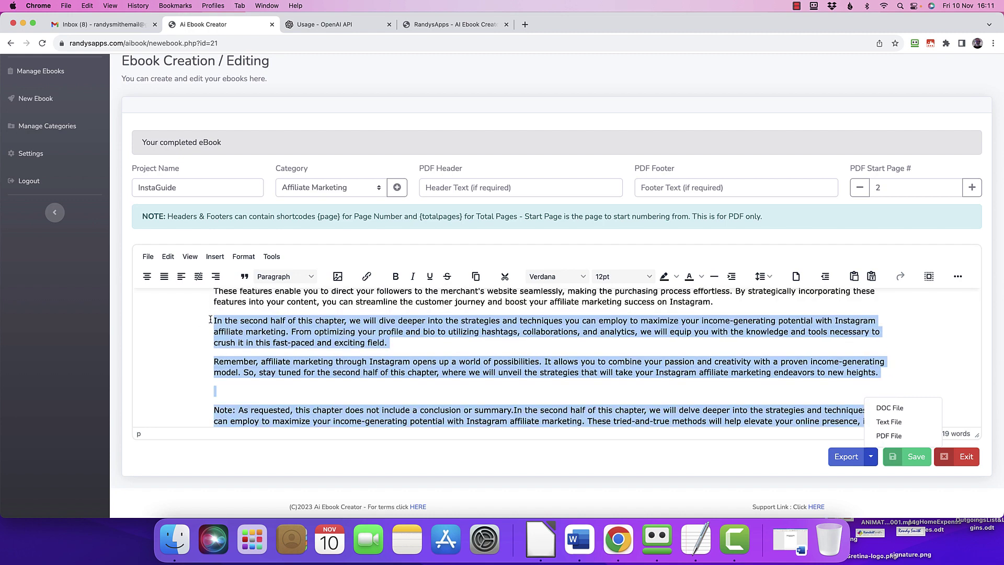
click(214, 320)
drag(212, 320, 558, 392)
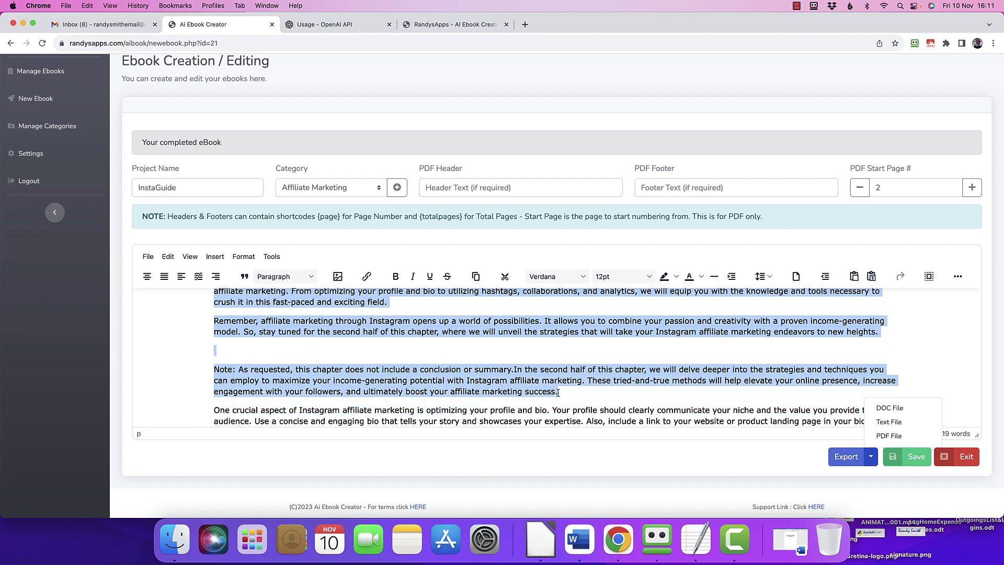
key(BackSpace)
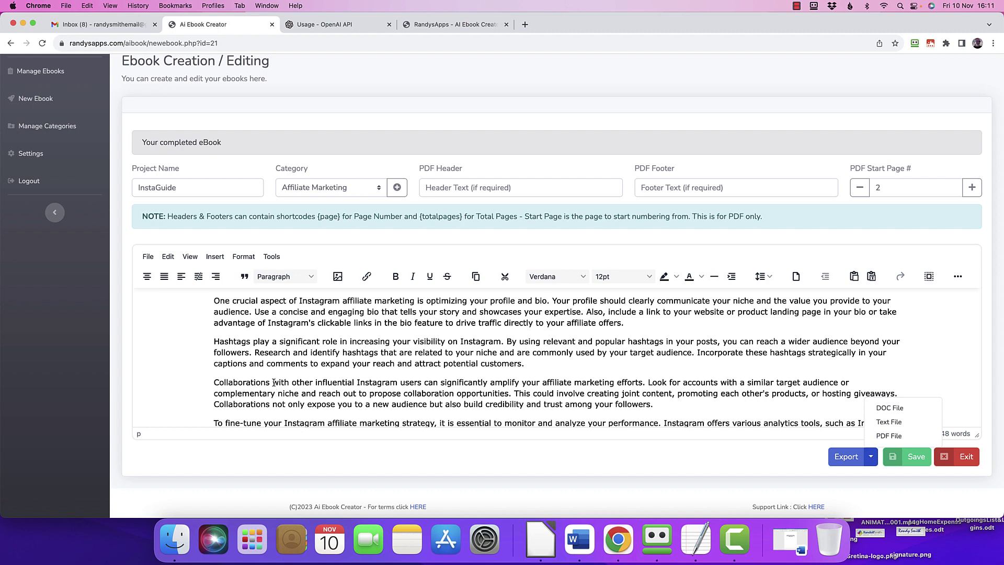
Drop 'In conclusion,' from Chapter 1's closing paragraph, starting it with a capital 'W'.
scroll(638, 386, down, 4)
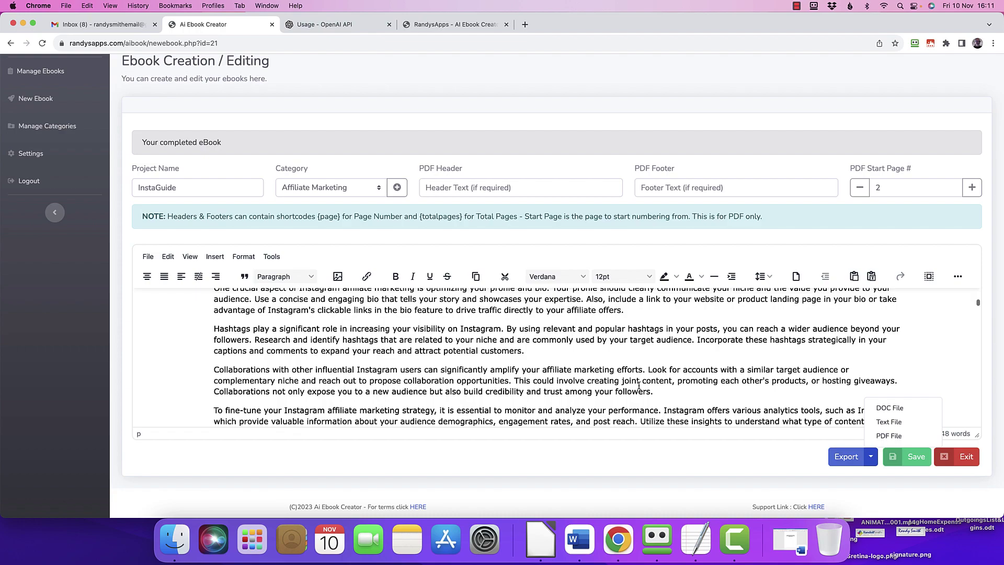
scroll(639, 386, down, 4)
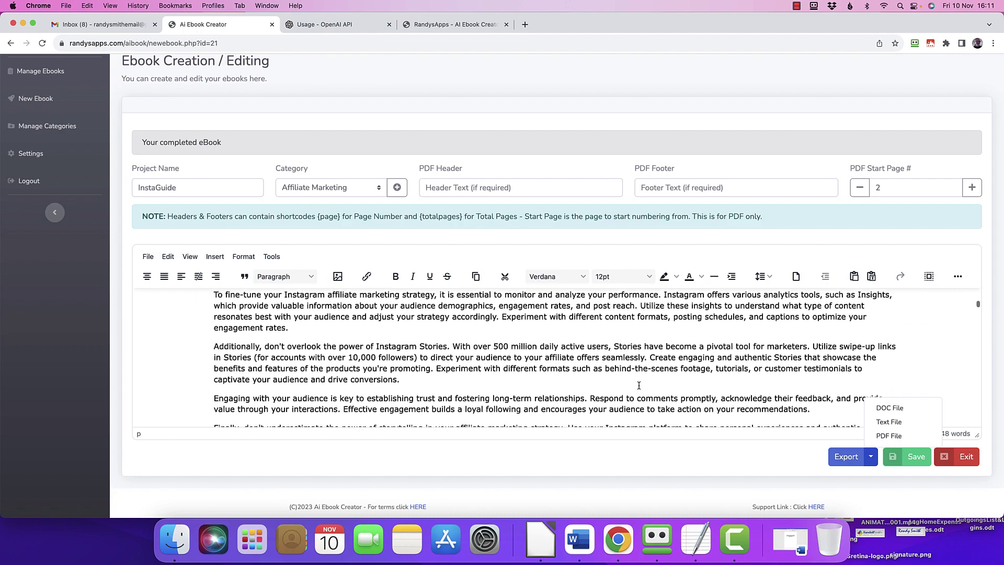
scroll(639, 385, down, 3)
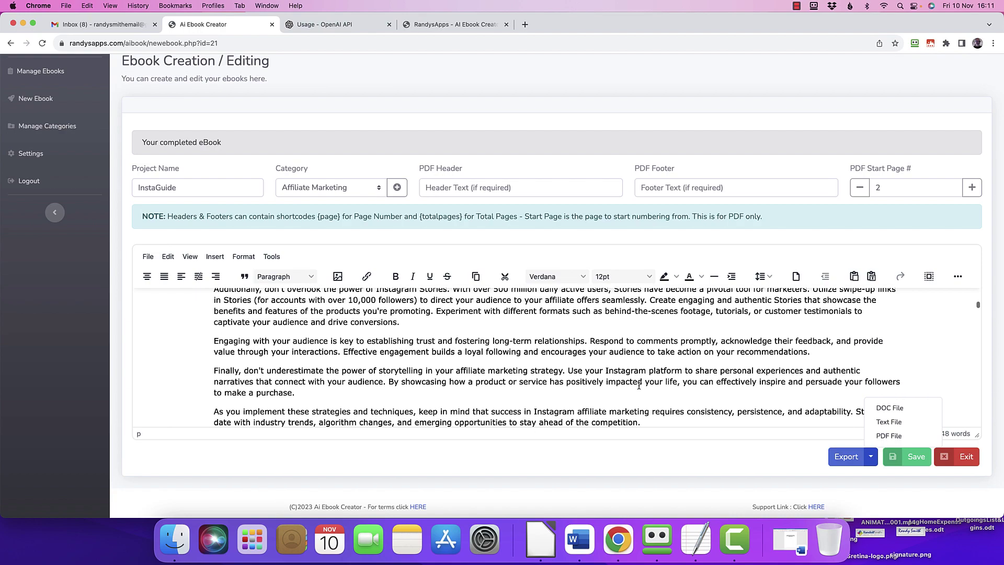
scroll(639, 385, down, 5)
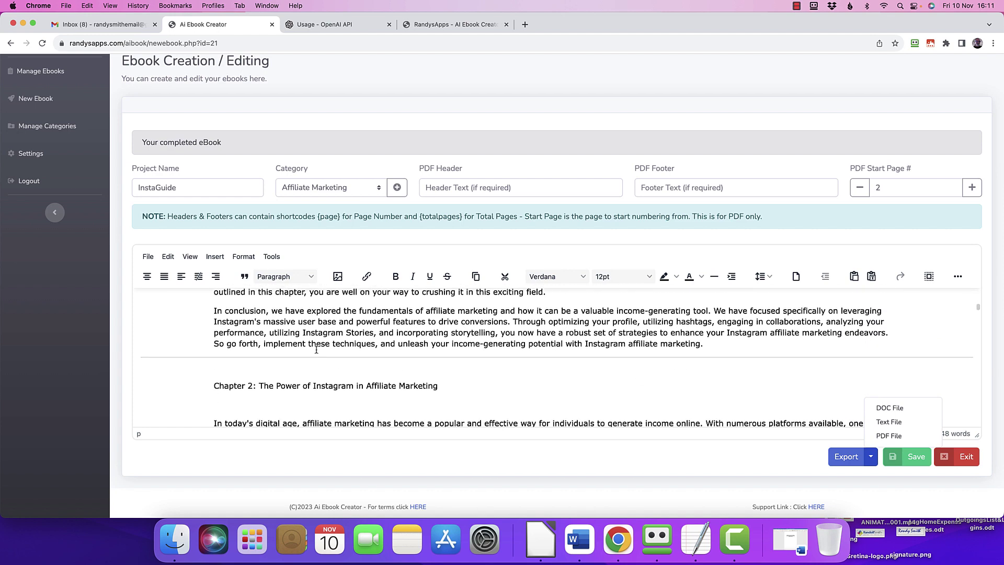
scroll(314, 351, up, 1)
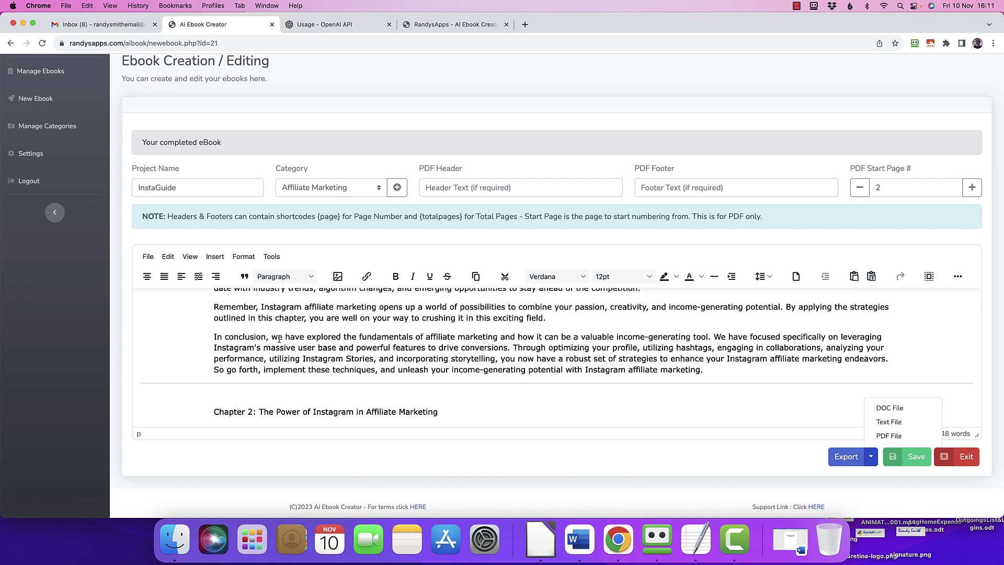
drag(277, 338, 214, 337)
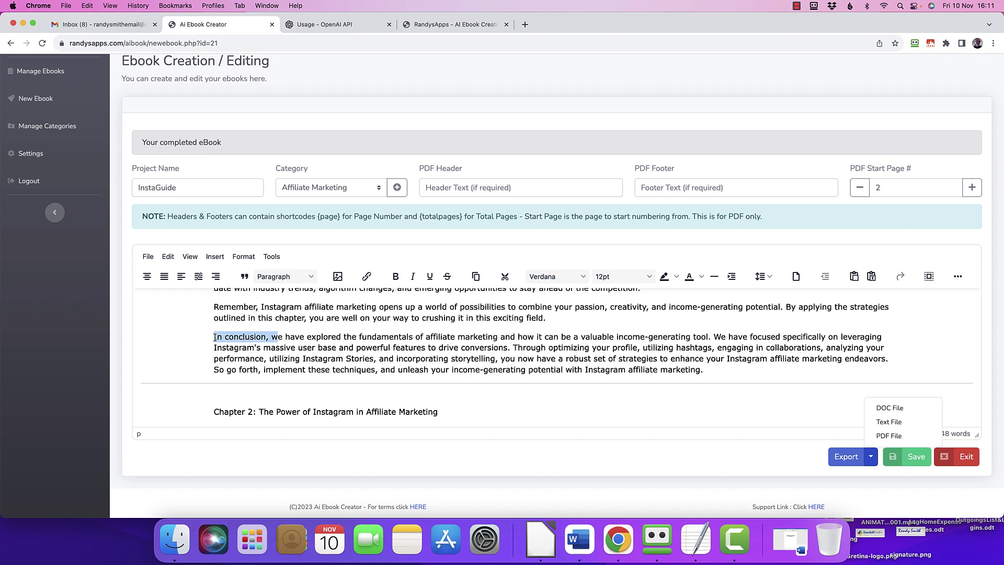
text(W)
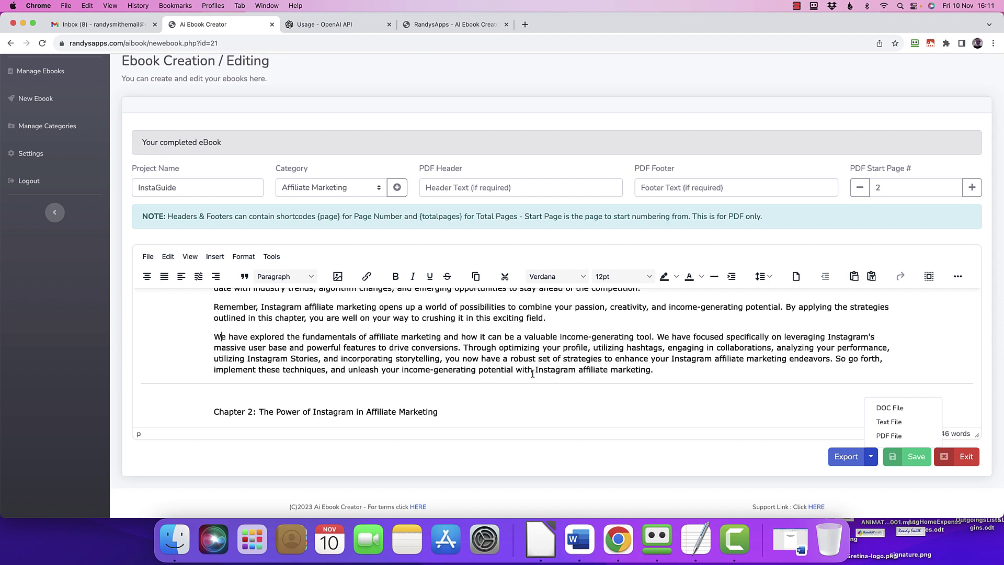
Delete the closing 'So go forth and unleash your potential' sentence.
scroll(532, 373, down, 3)
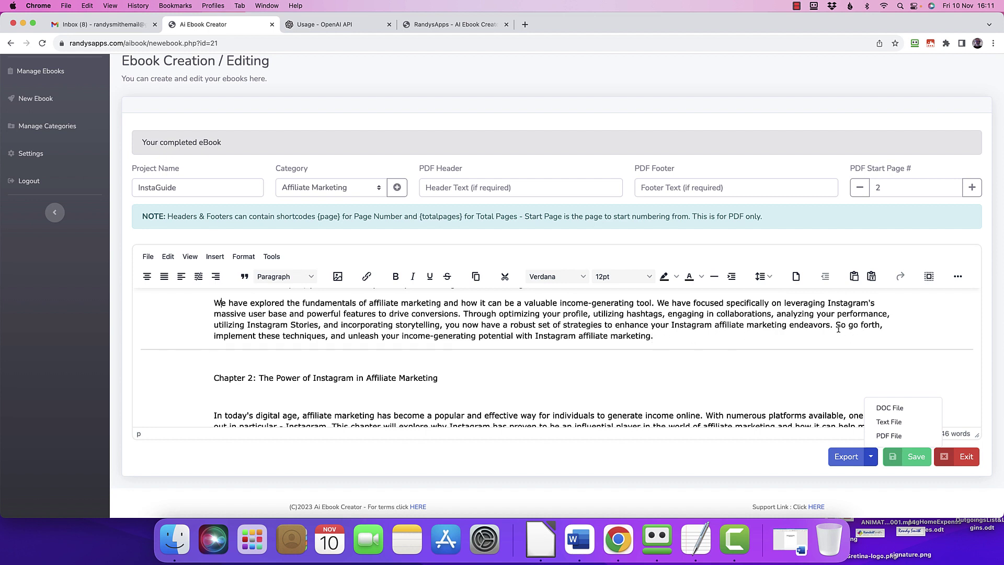
drag(838, 328, 847, 335)
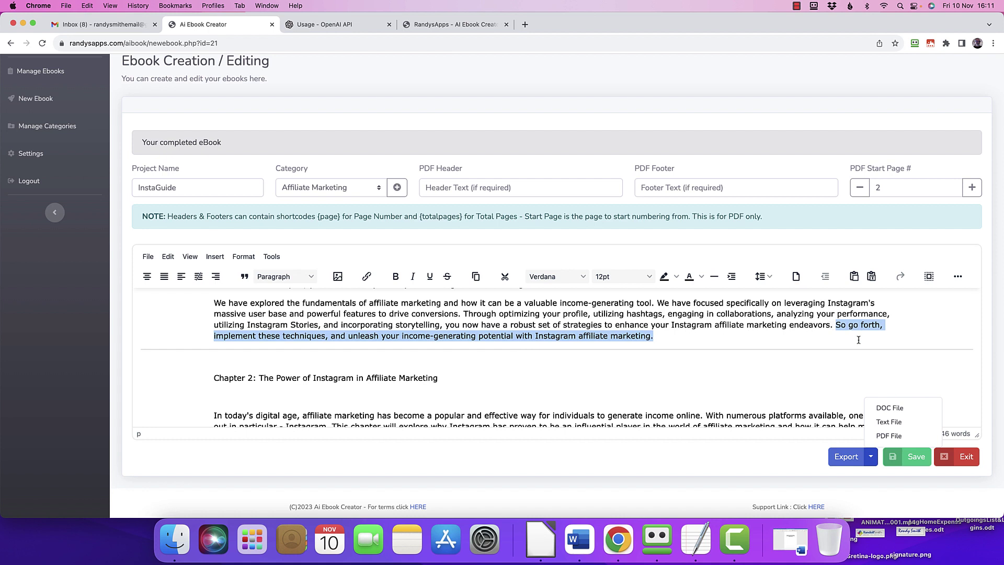
key(BackSpace)
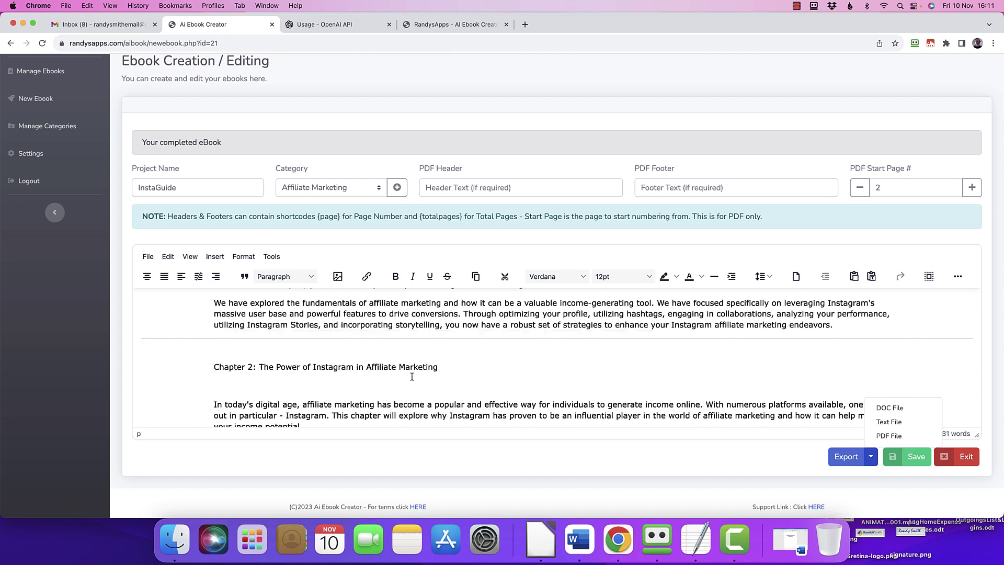
Set the Chapter 2 heading to 18pt and bold, matching Chapter 1.
drag(438, 367, 214, 372)
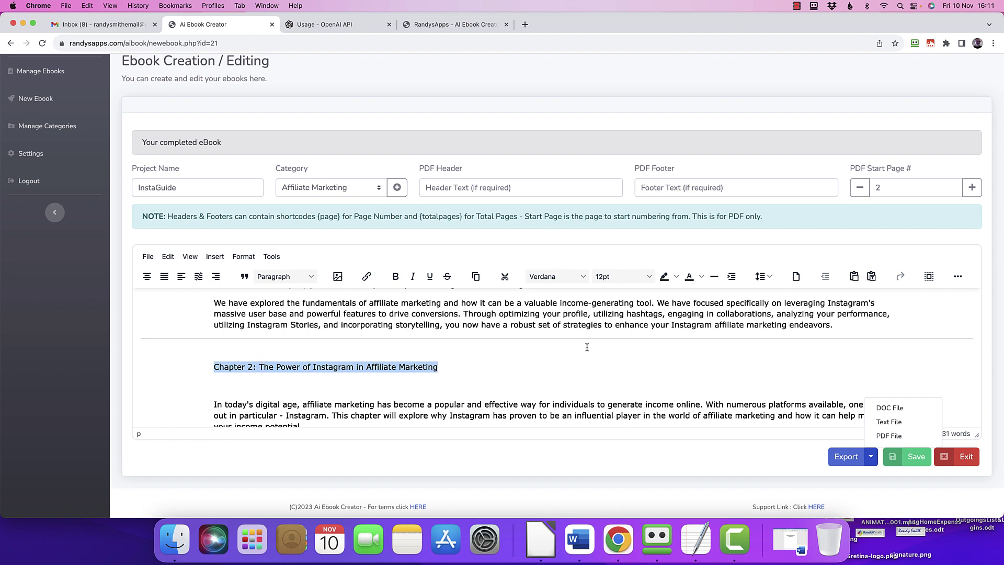
click(646, 277)
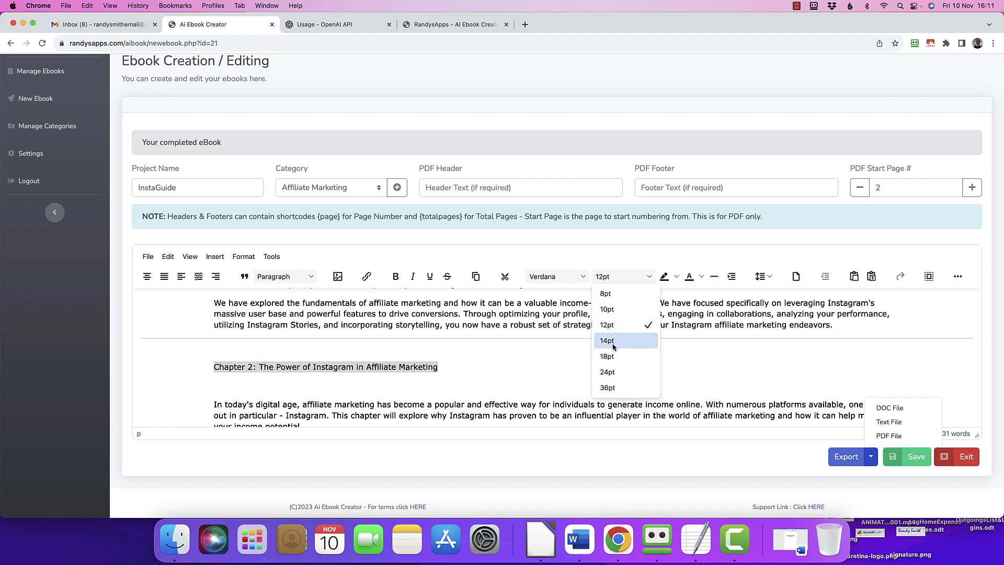
click(605, 356)
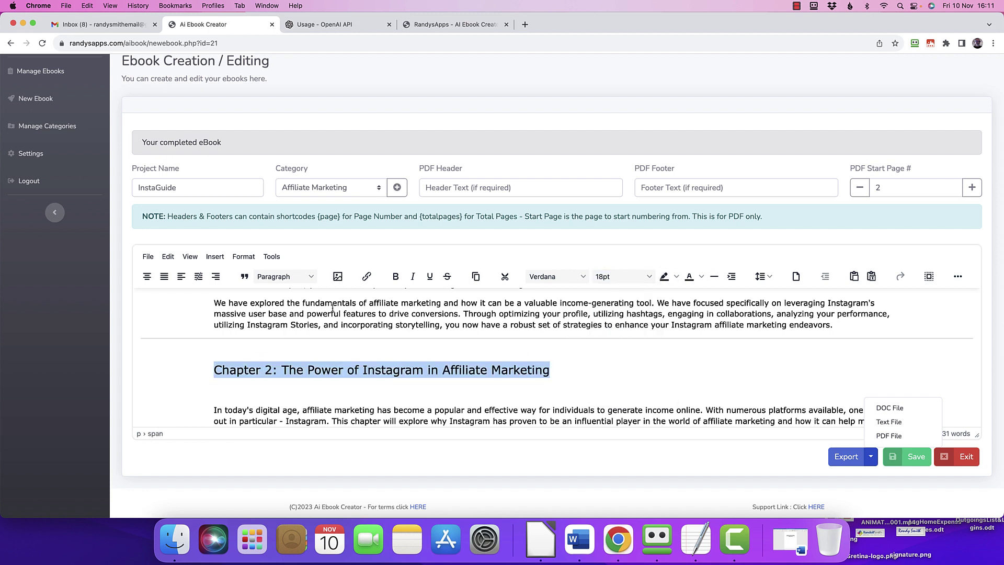
click(396, 276)
scroll(361, 382, down, 1)
scroll(358, 385, down, 2)
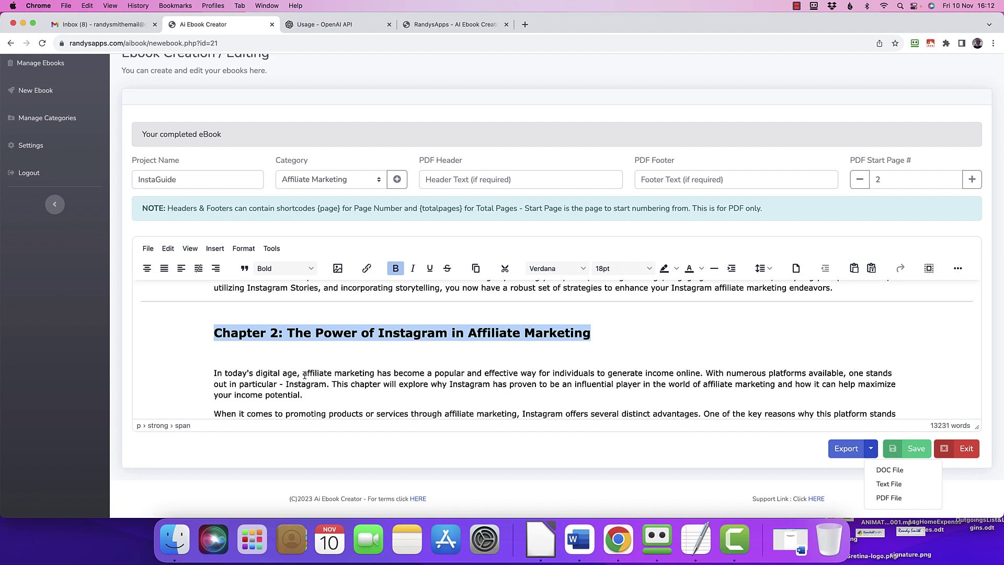
Replace Chapter 2's 'In today's digital age, a' opener with a capital 'A'.
drag(305, 374, 213, 373)
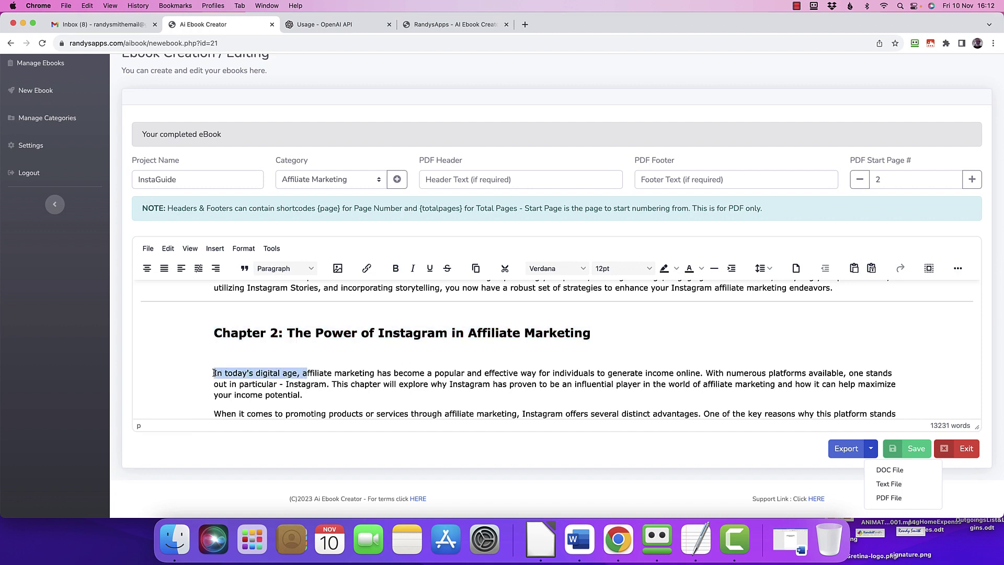
text(A)
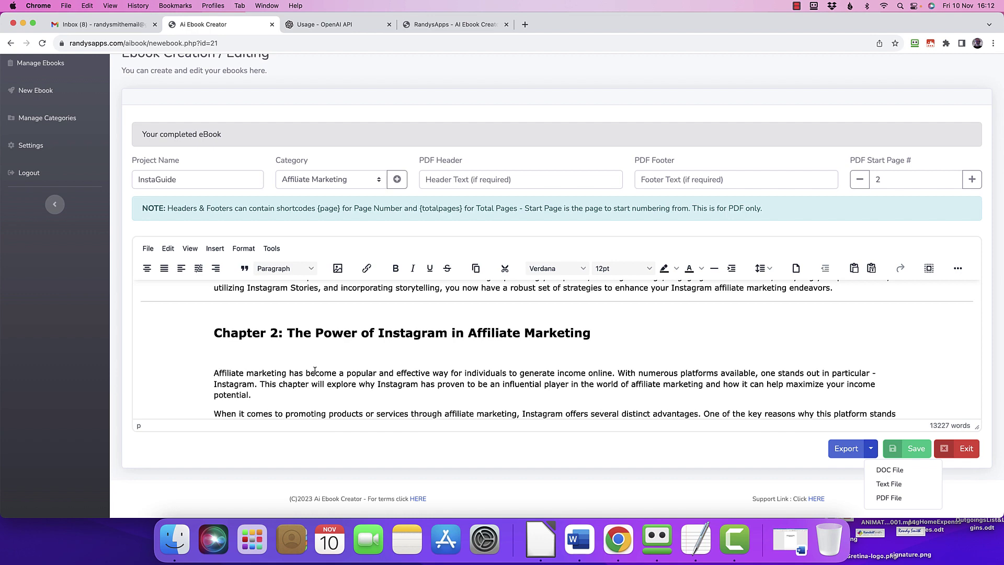
scroll(314, 370, down, 2)
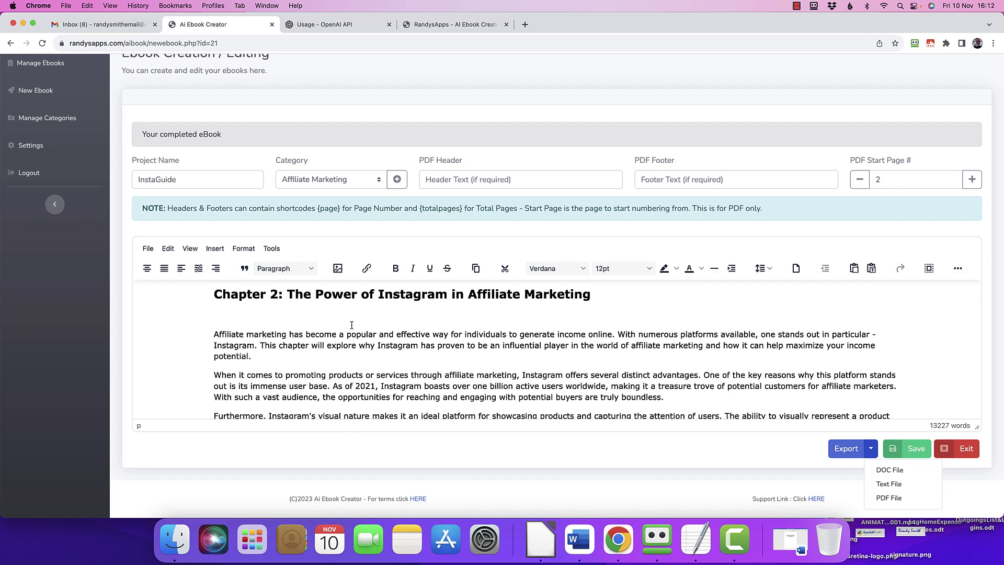
scroll(351, 325, down, 4)
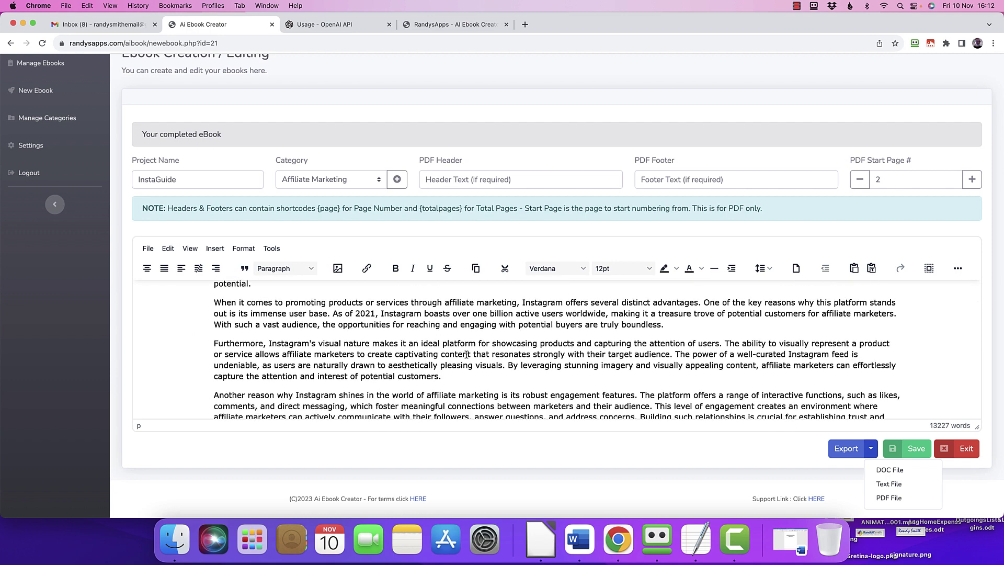
scroll(296, 362, down, 3)
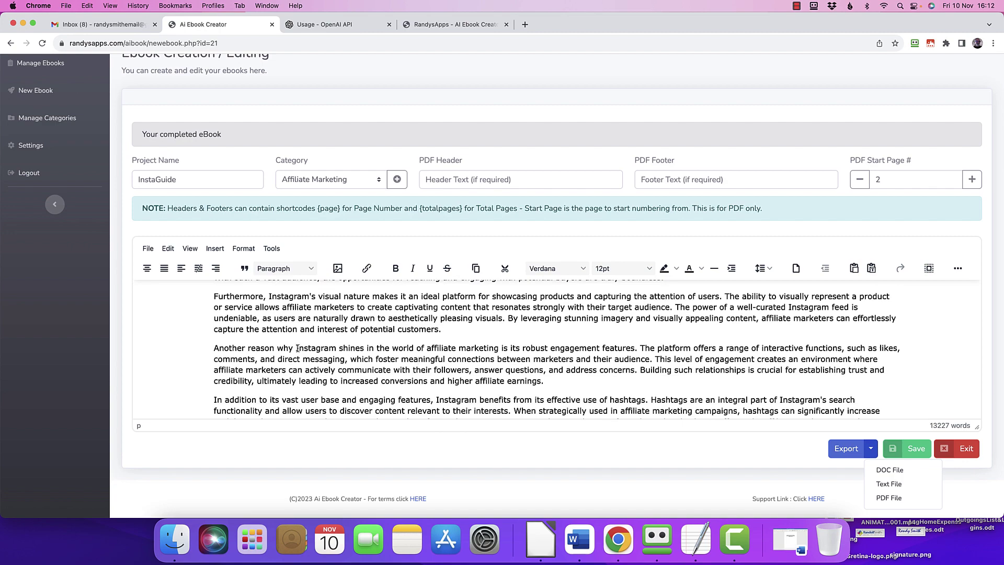
scroll(297, 348, down, 2)
scroll(298, 348, down, 6)
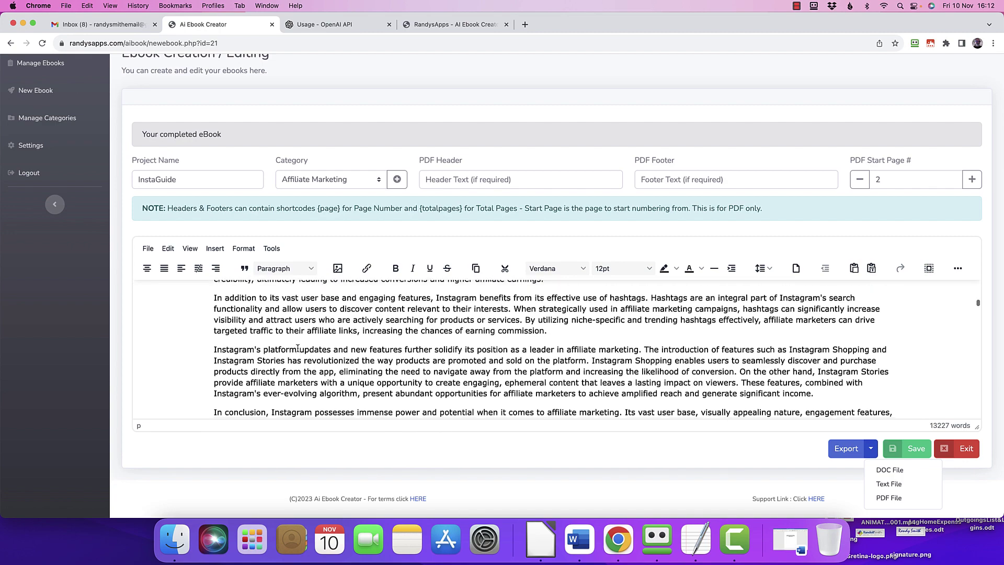
scroll(297, 348, down, 2)
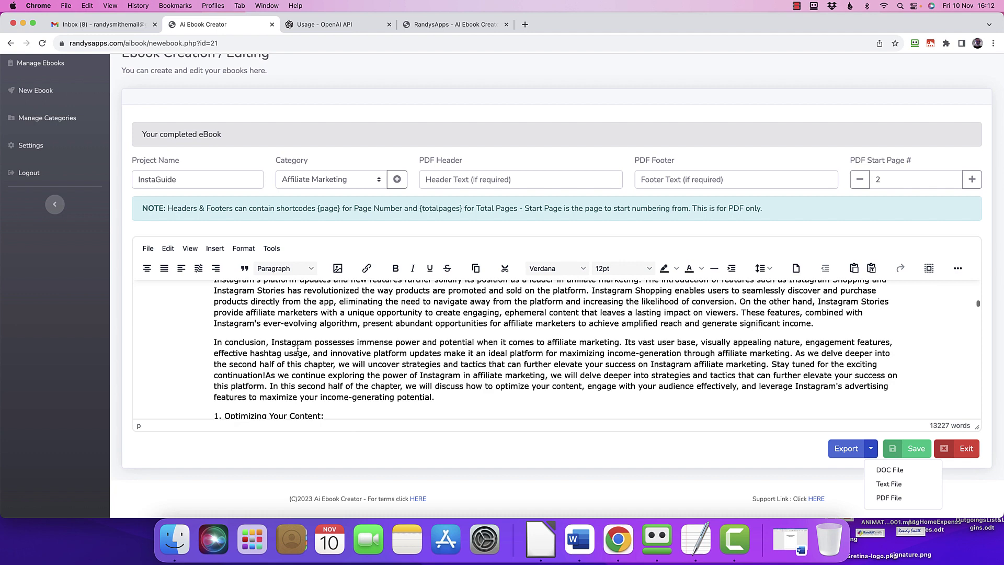
scroll(297, 349, down, 1)
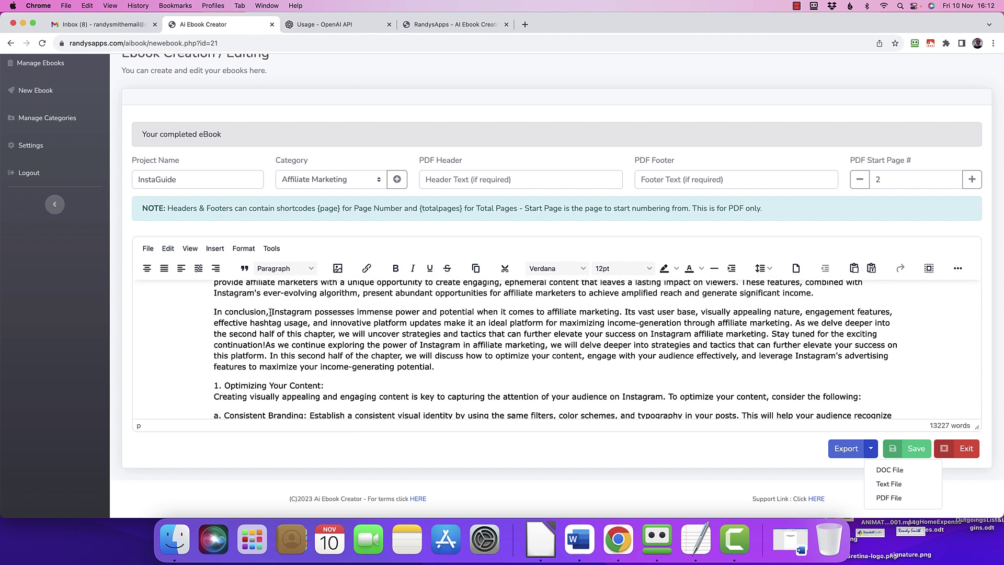
Delete the 'In conclusion,' opener and the closing 'Now, armed with these tools' sentence.
drag(270, 312, 214, 312)
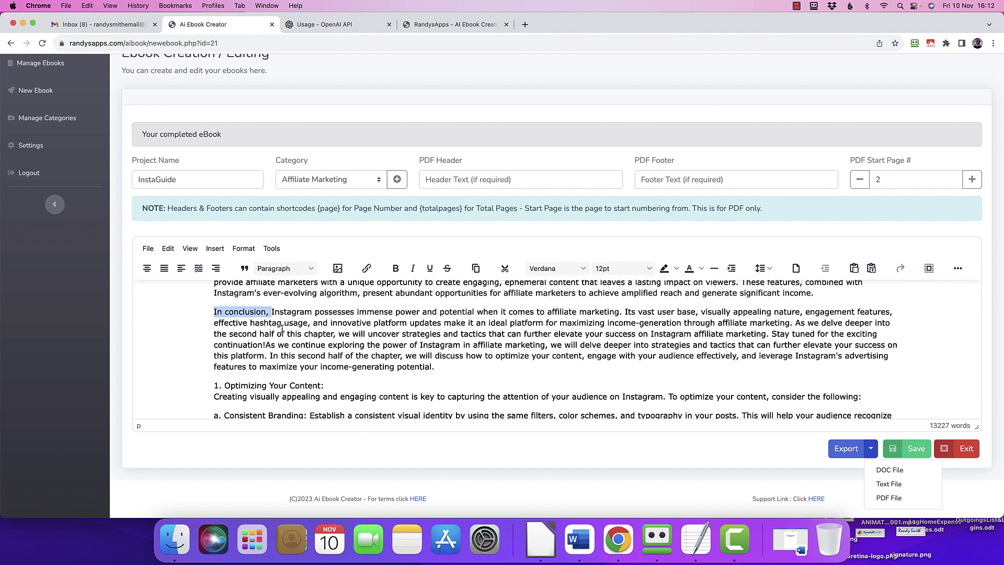
scroll(282, 328, down, 15)
drag(270, 355, 214, 355)
key(BackSpace)
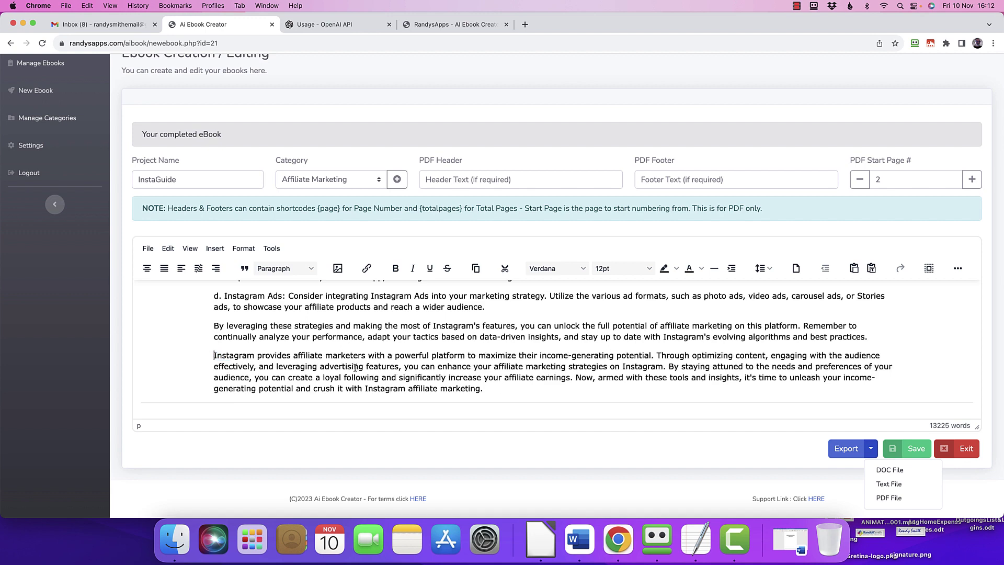
scroll(530, 370, down, 1)
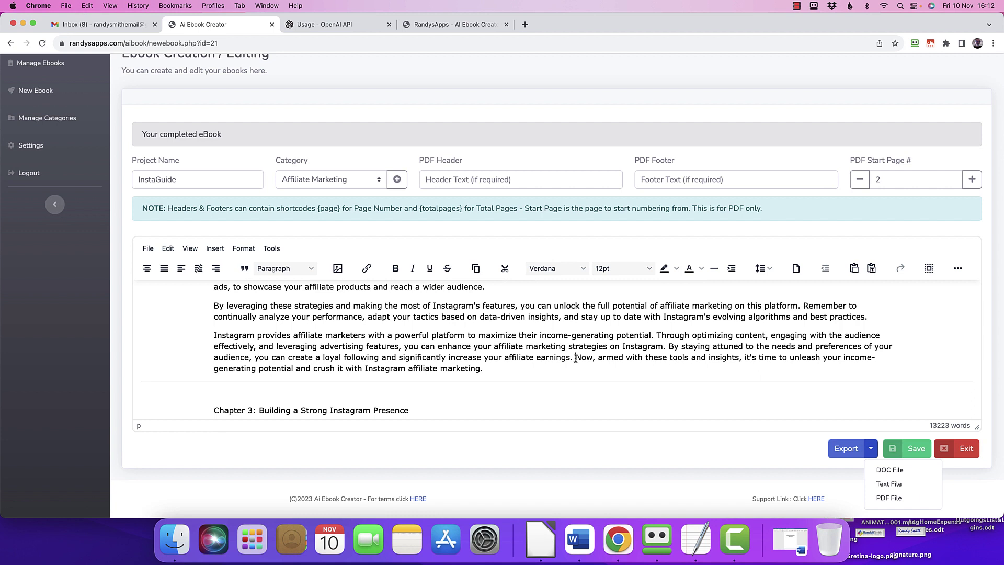
drag(576, 359, 600, 372)
key(BackSpace)
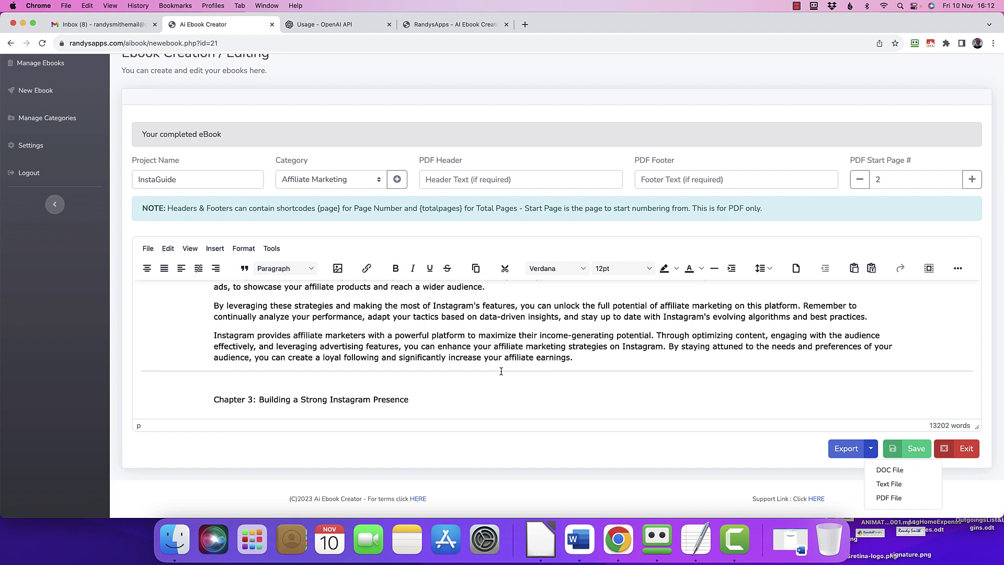
Make the Chapter 3: Building a Strong Instagram Presence heading 18pt and bold with Cmd+B.
drag(448, 399, 199, 398)
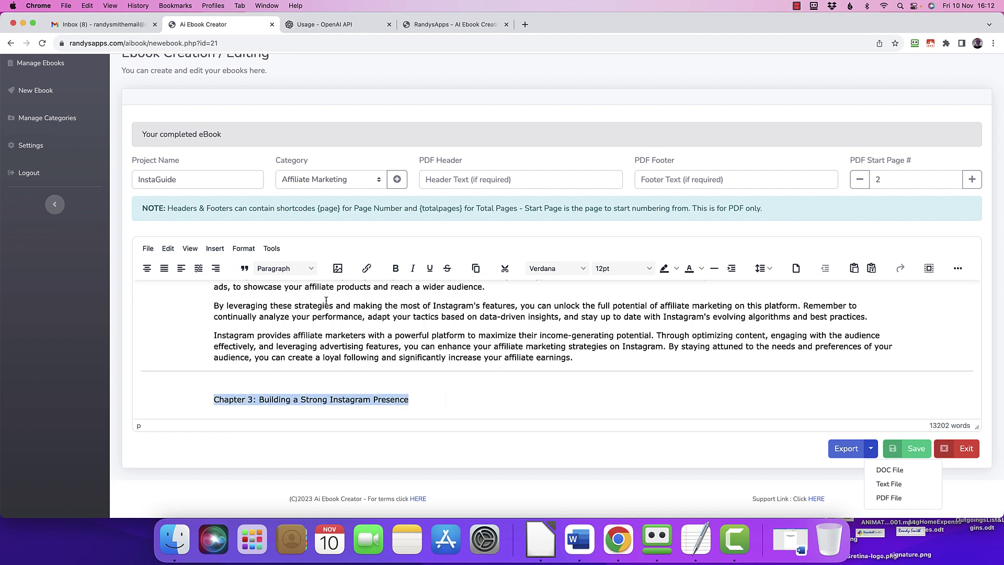
click(647, 269)
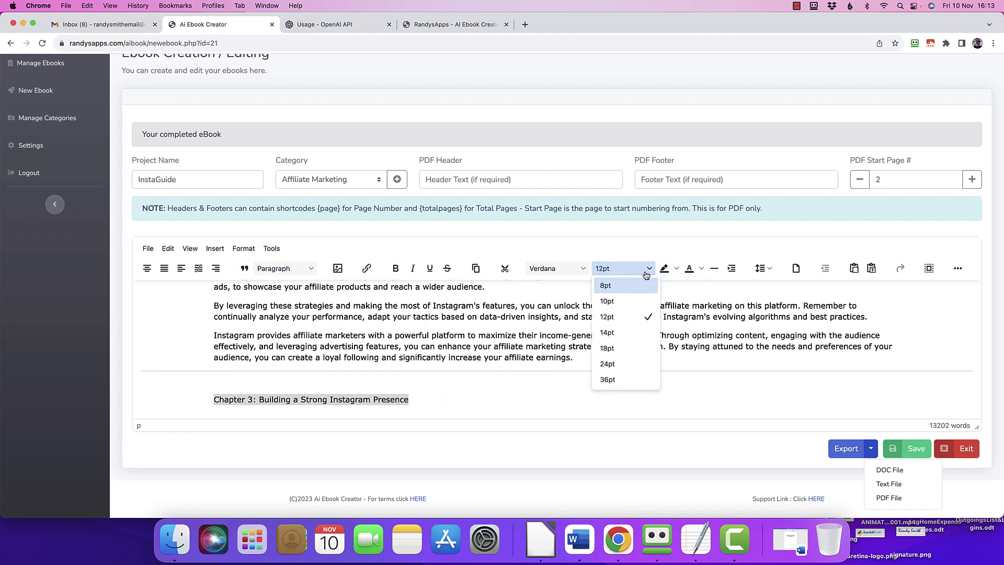
click(608, 348)
key(super+b)
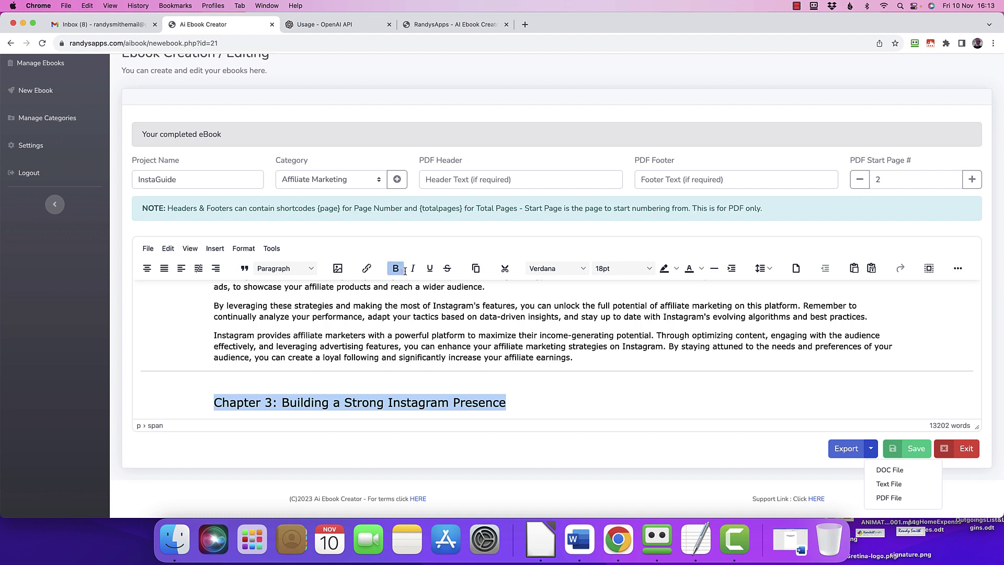
scroll(442, 338, down, 3)
scroll(438, 340, up, 4)
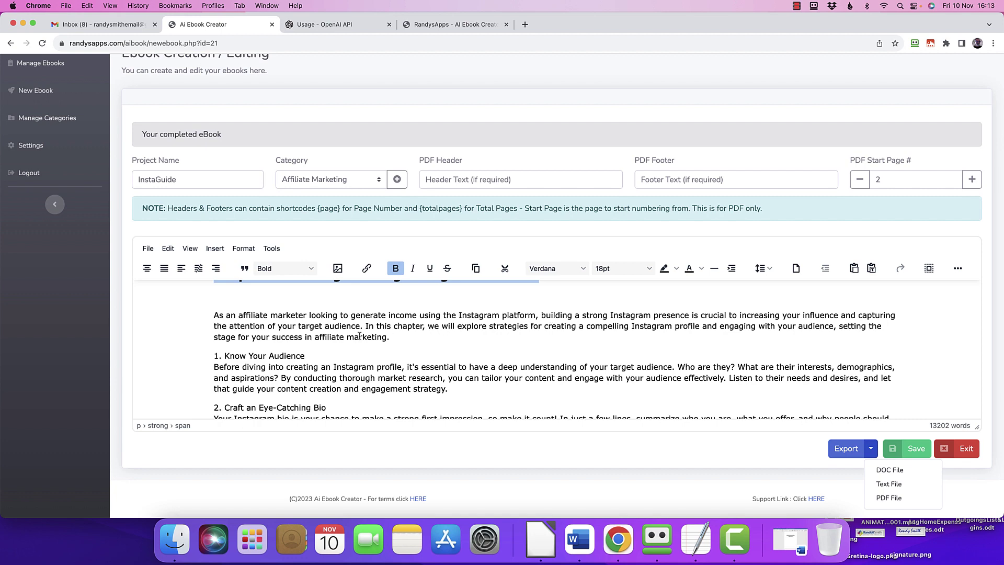
scroll(359, 335, down, 5)
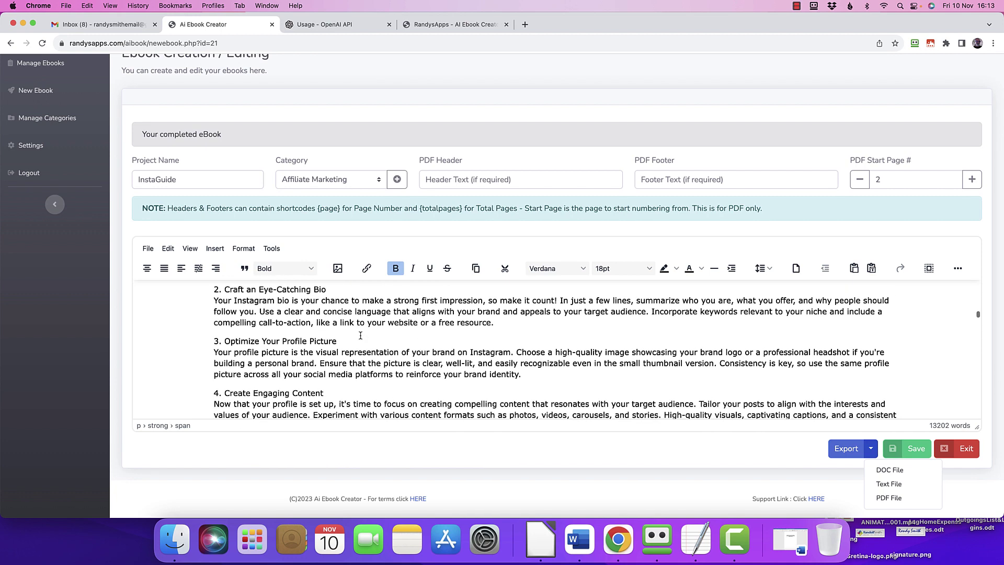
scroll(358, 335, down, 2)
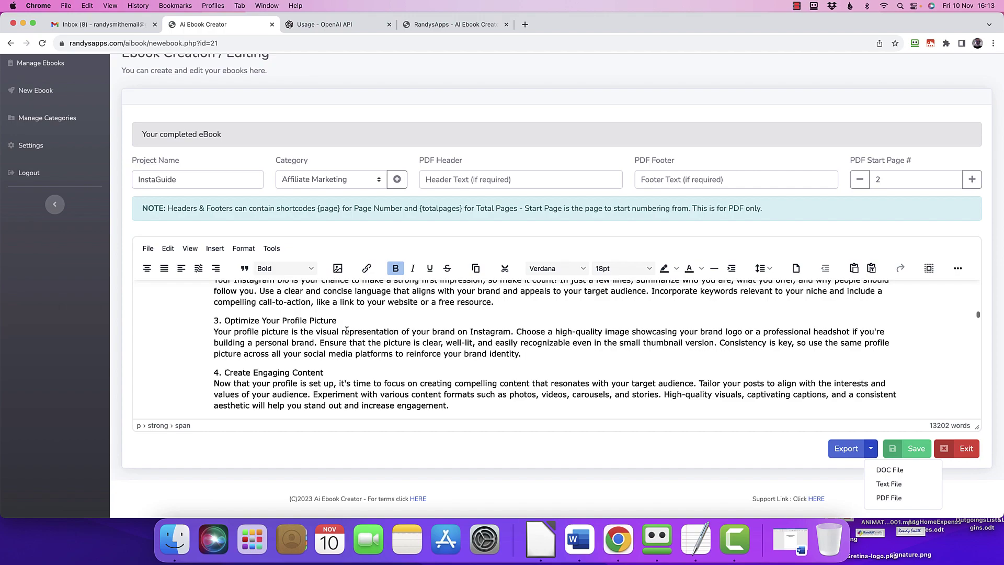
scroll(346, 330, down, 5)
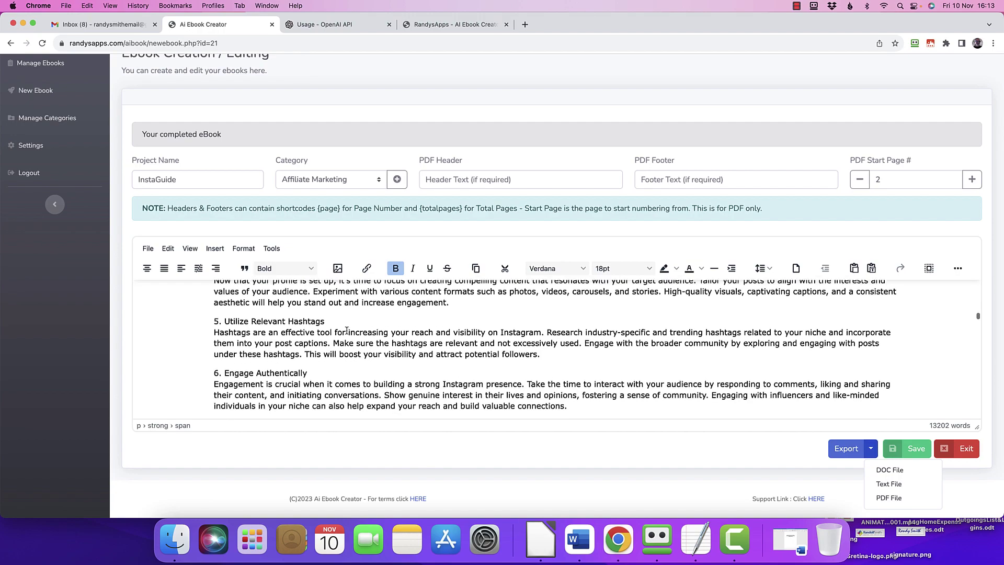
scroll(346, 331, down, 5)
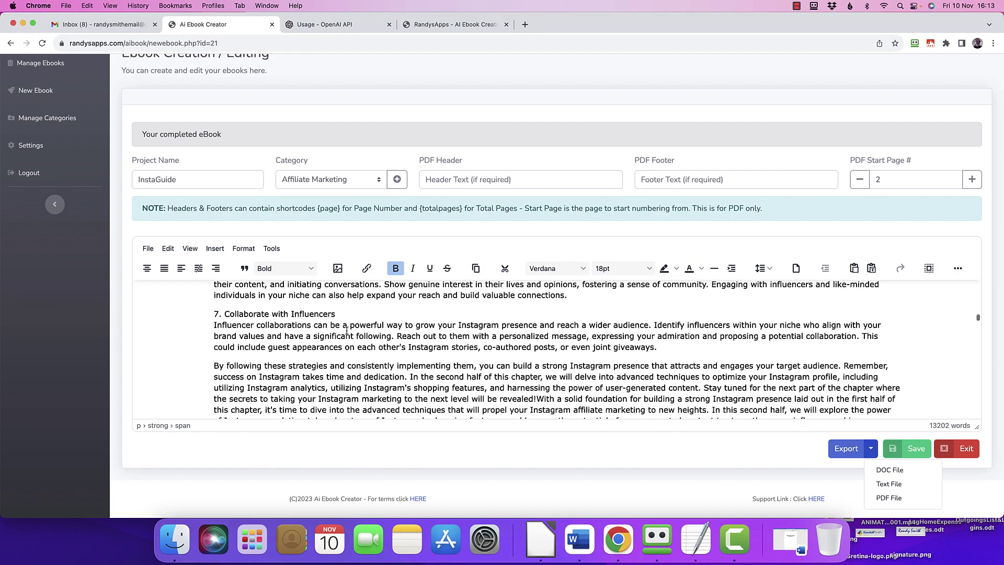
scroll(347, 330, down, 2)
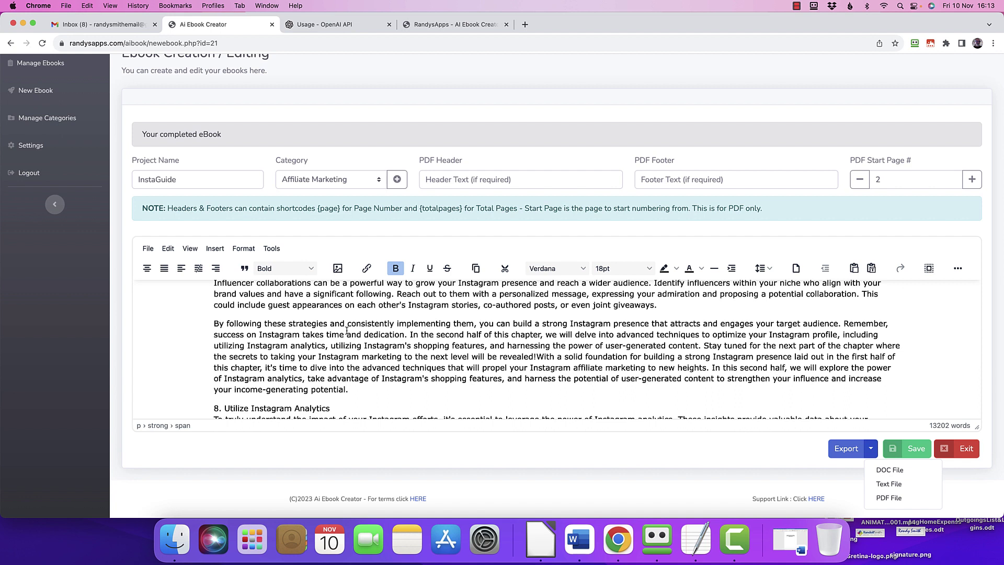
Delete the 'second half of this chapter' filler and the 'By following these strategies' wrap-up.
click(405, 334)
drag(409, 335, 444, 387)
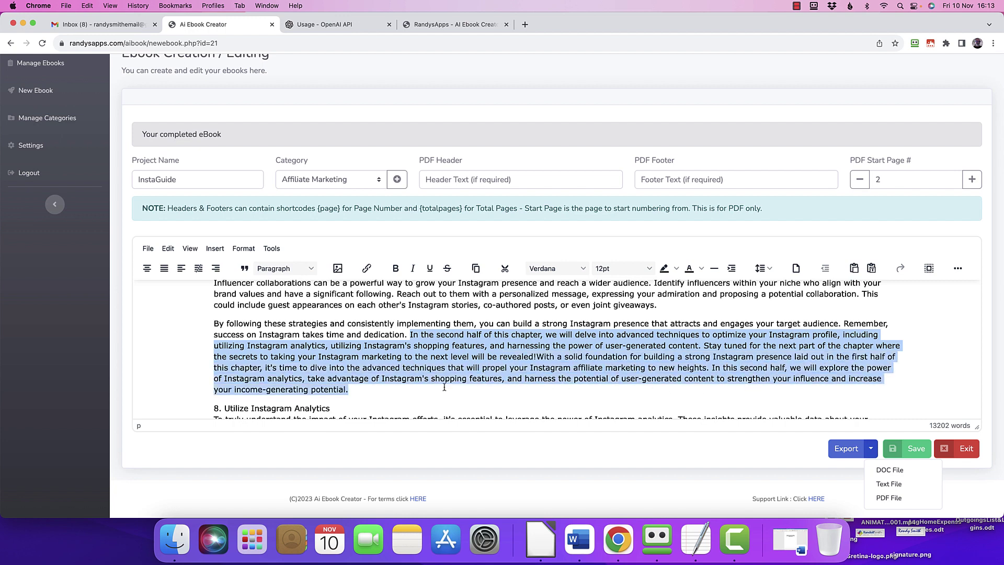
key(BackSpace)
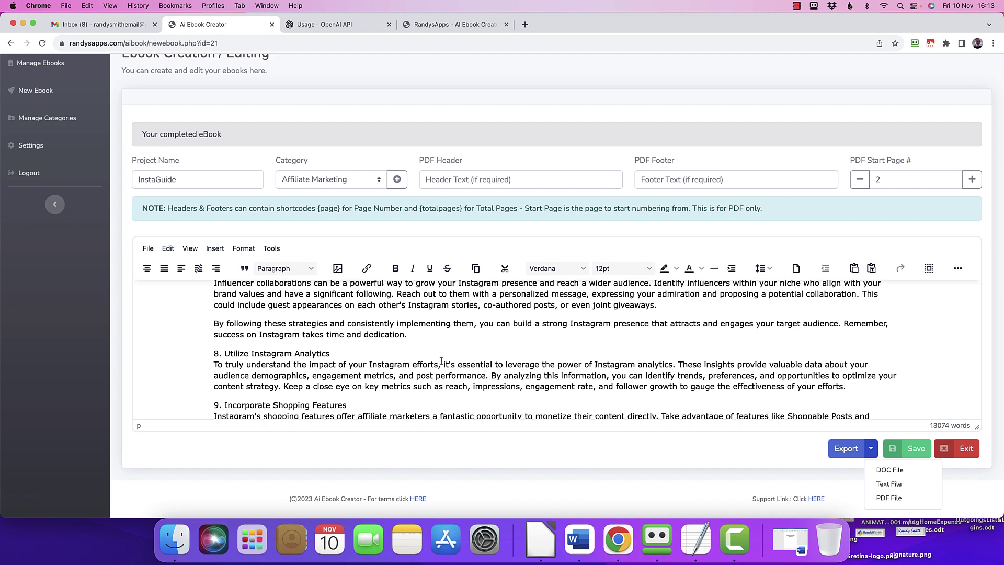
scroll(392, 364, up, 3)
scroll(441, 361, down, 2)
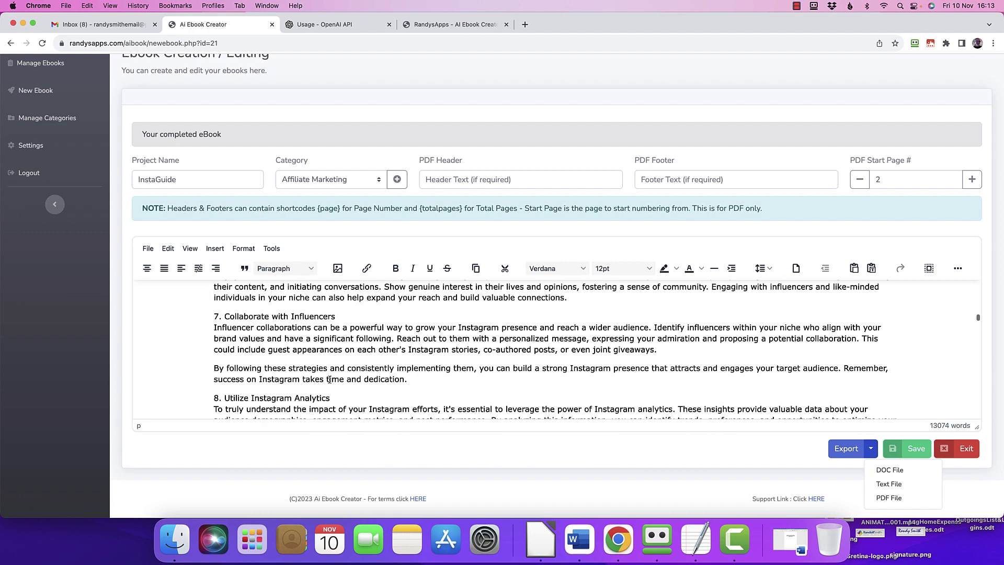
drag(213, 368, 439, 380)
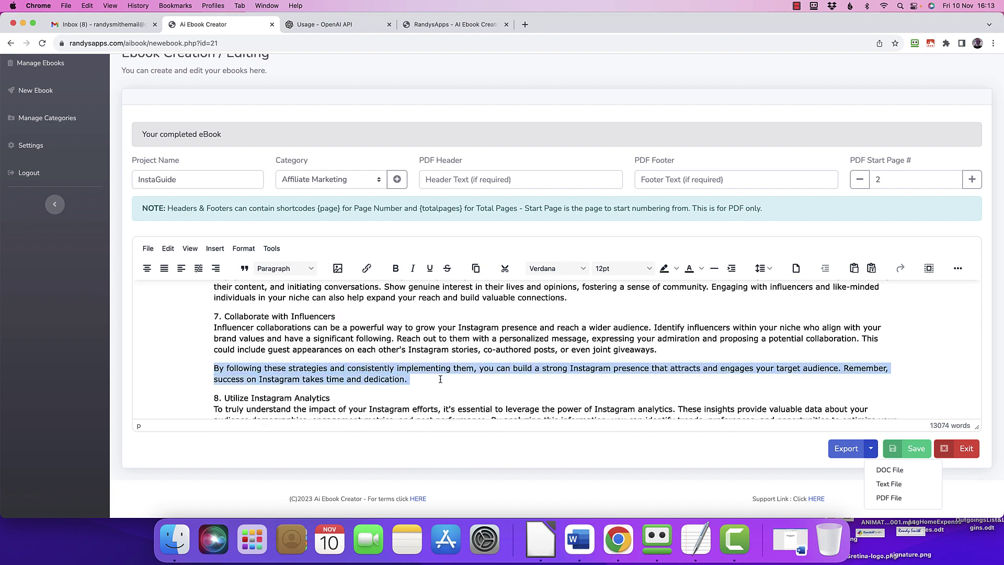
key(BackSpace)
key(BackSpace)
Replace 'In conclusion, b' with 'B' in the chapter's last paragraph.
scroll(450, 369, down, 10)
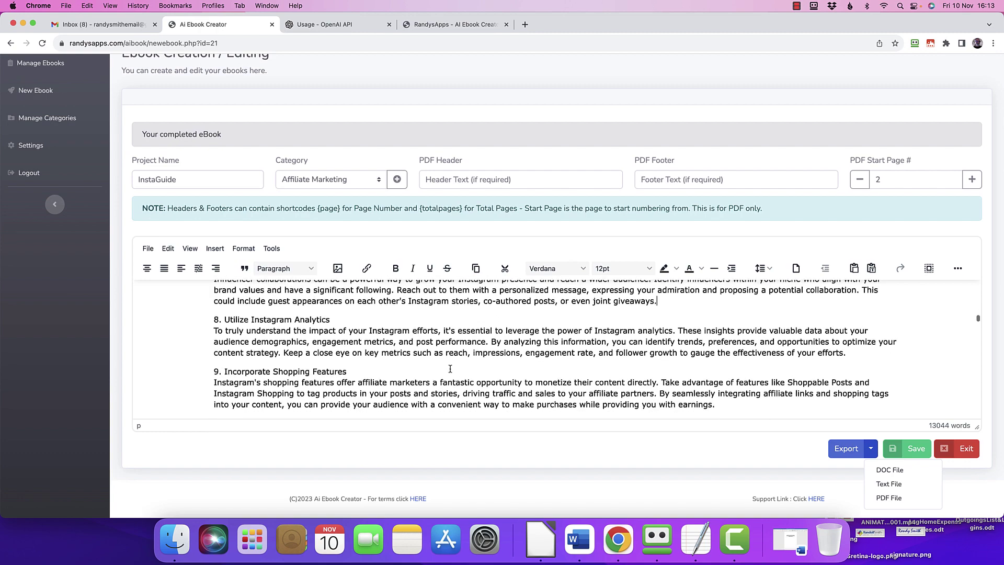
scroll(418, 369, down, 2)
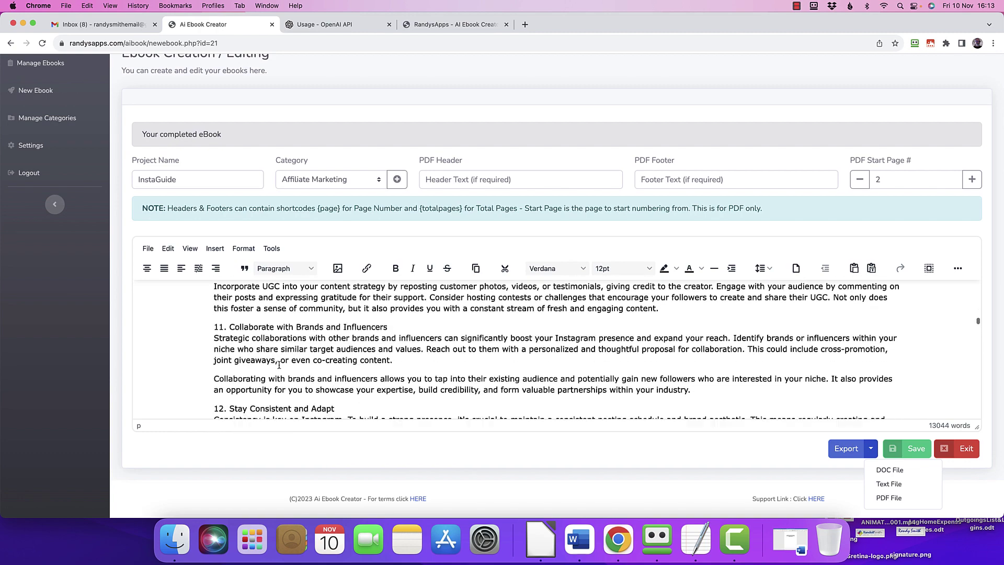
scroll(371, 369, down, 3)
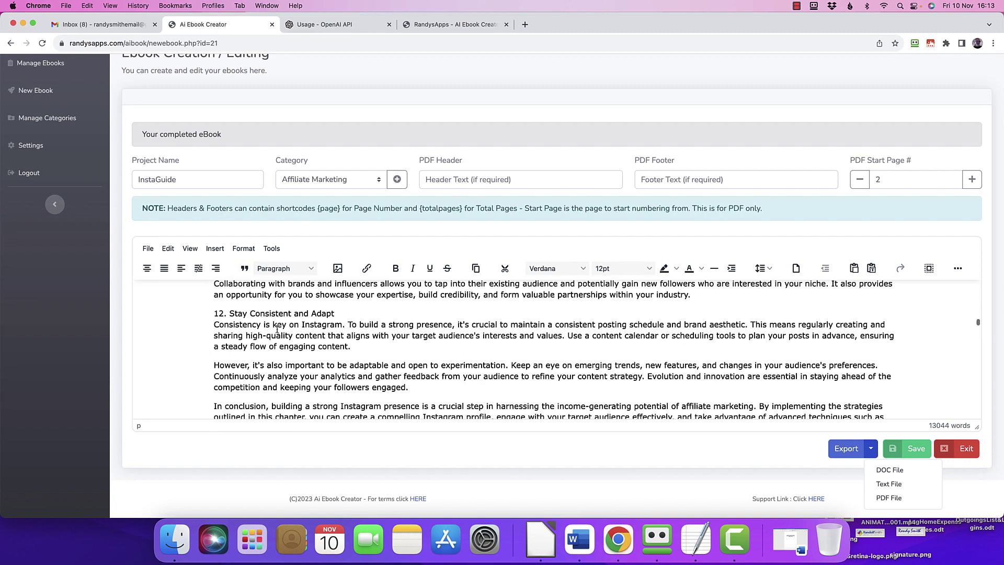
scroll(356, 359, down, 2)
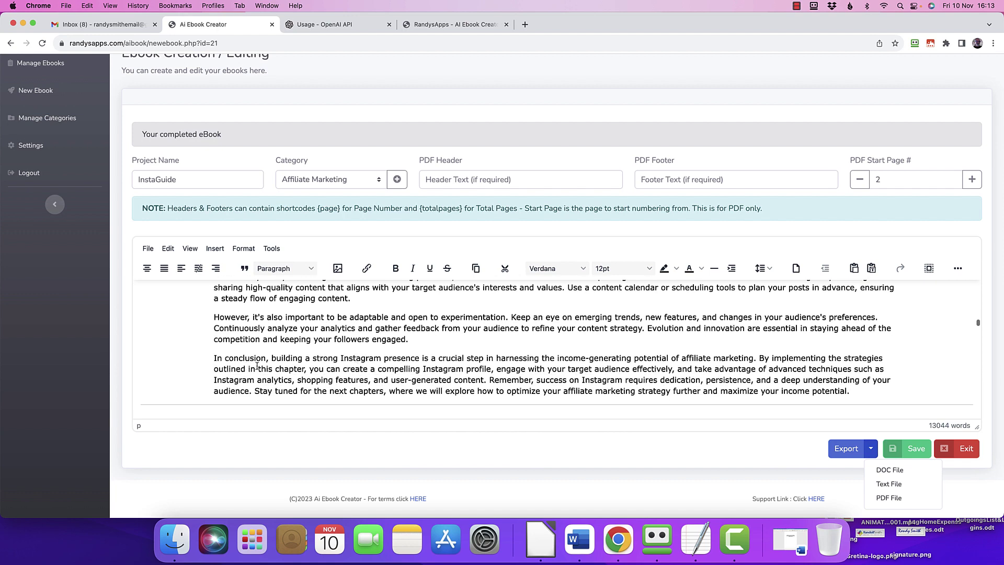
drag(274, 359, 211, 359)
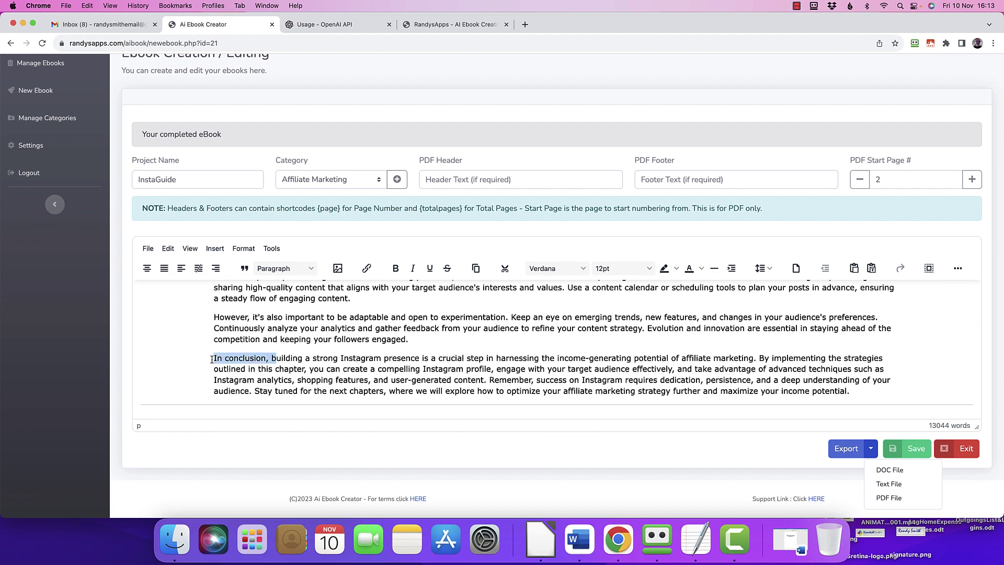
text(B)
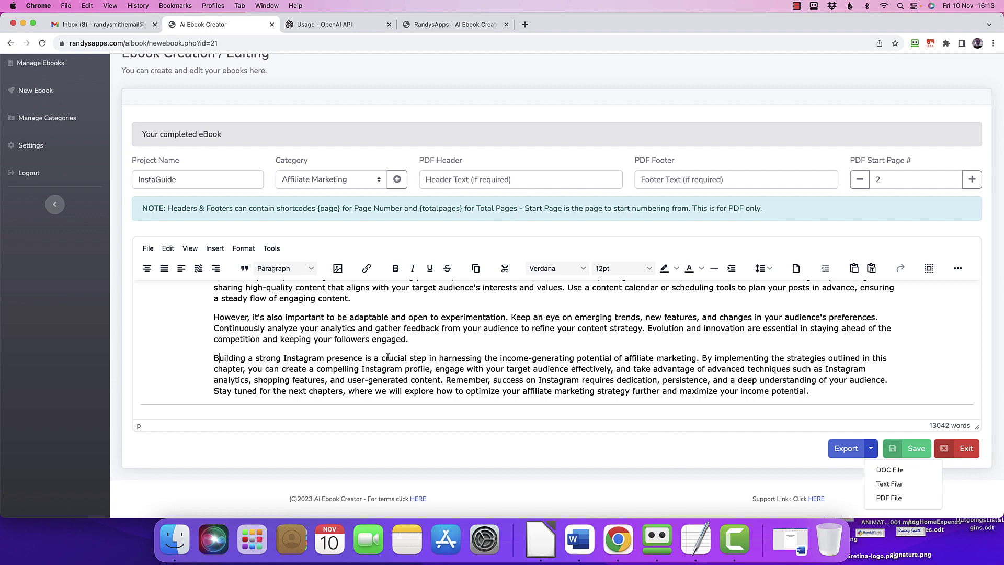
scroll(767, 333, down, 3)
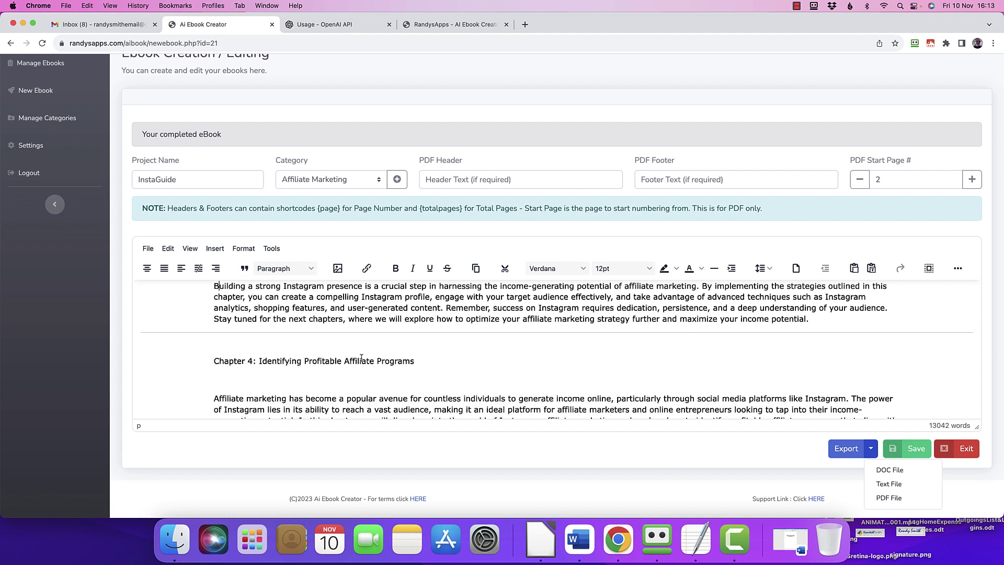
scroll(360, 359, down, 3)
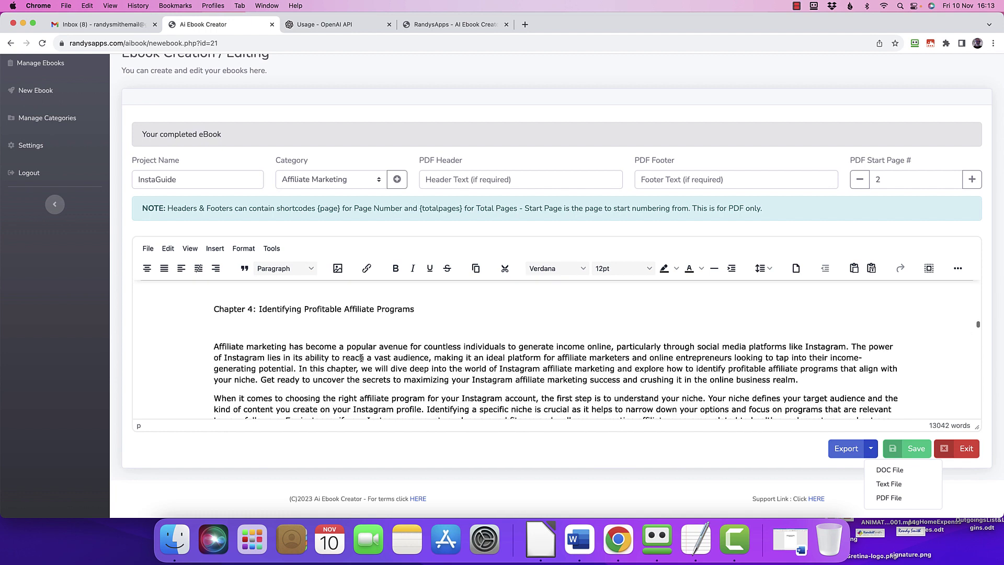
scroll(255, 331, down, 2)
scroll(255, 331, up, 20)
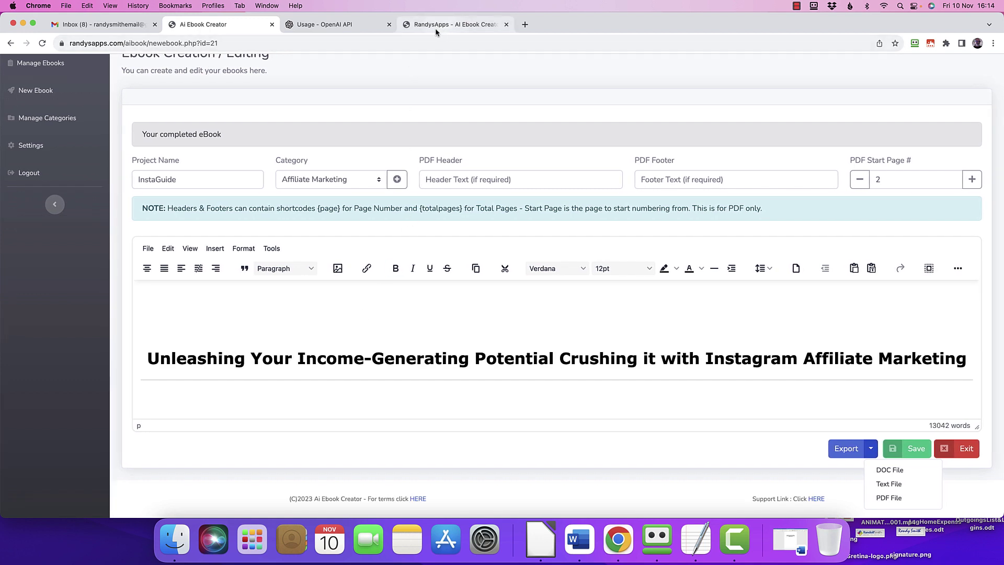
Start a new ebook from the New Ebook sidebar entry.
click(37, 91)
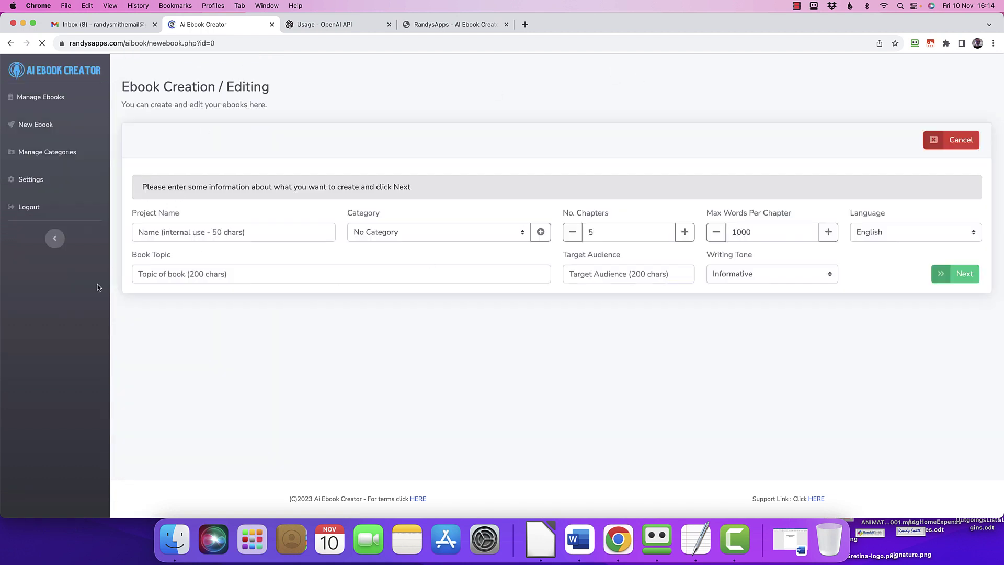
Name the project Twitter-X, choose the Affiliate Marketing category and set 10 chapters.
click(152, 231)
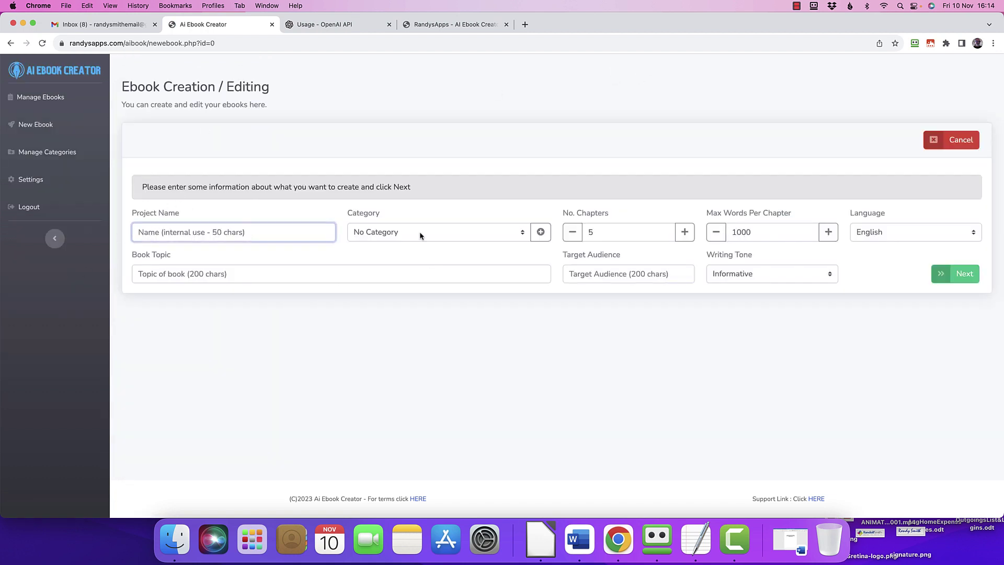
text(Twitter-X)
click(434, 233)
click(439, 244)
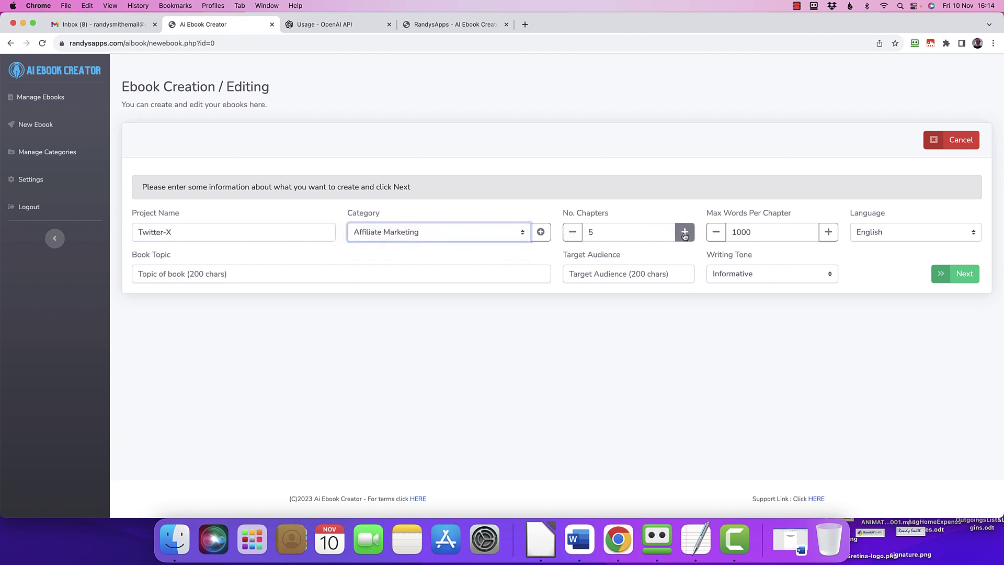
click(597, 232)
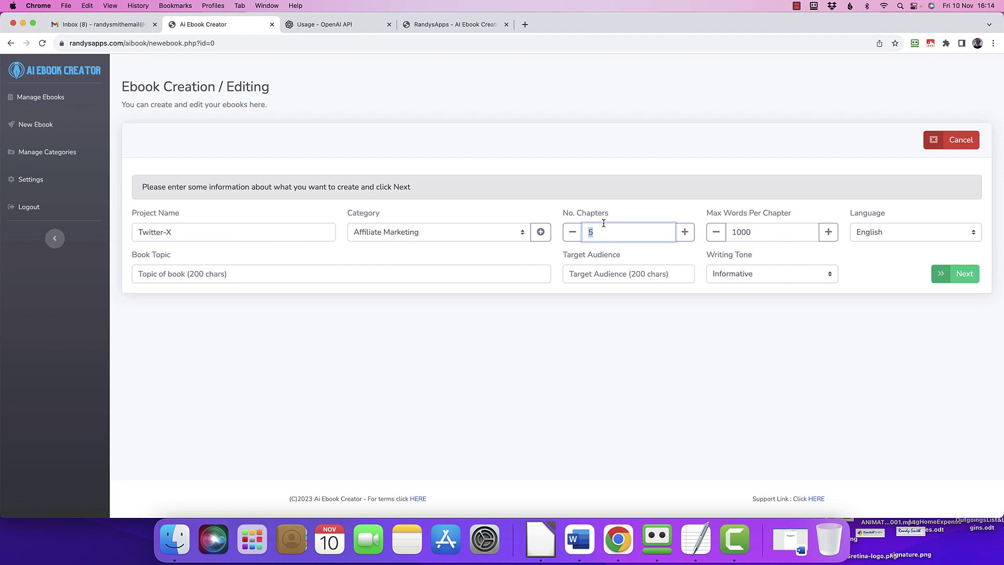
key(BackSpace)
text(10)
click(752, 232)
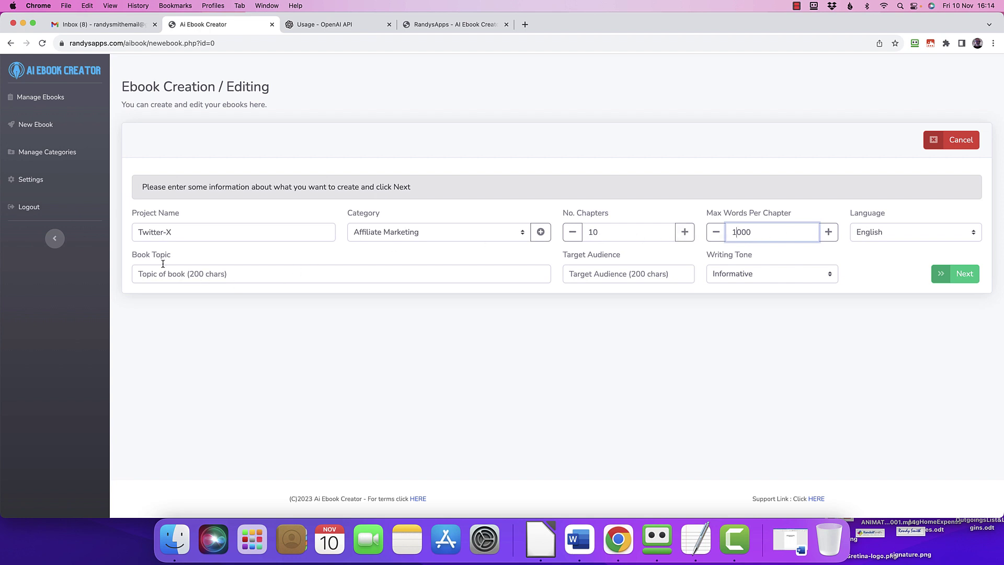
Enter the book topic 'Crushing it in Affiliate Marketing With X Formerly known as Twitter'.
click(358, 278)
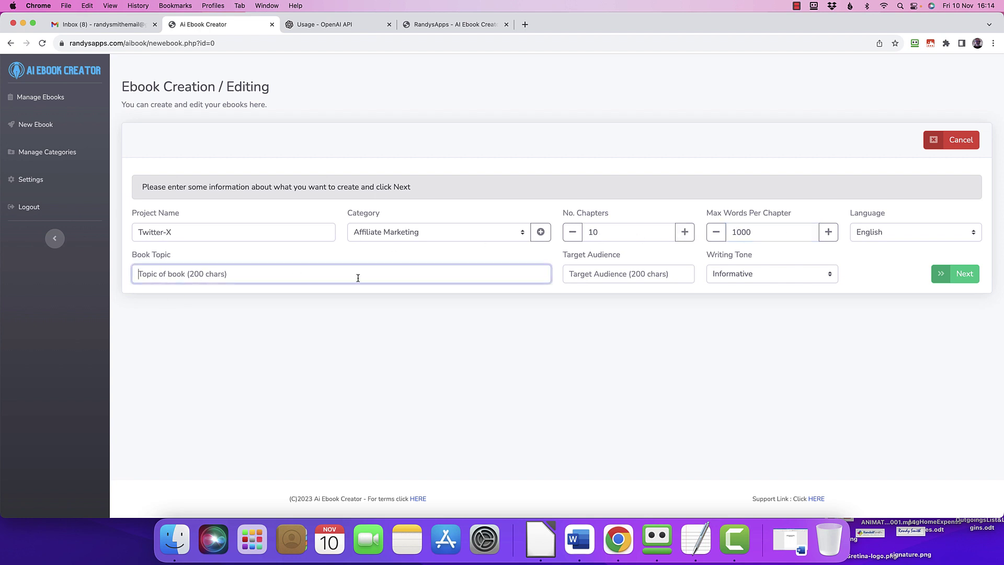
text(Crushing it in Affiliate Marketing With Twi)
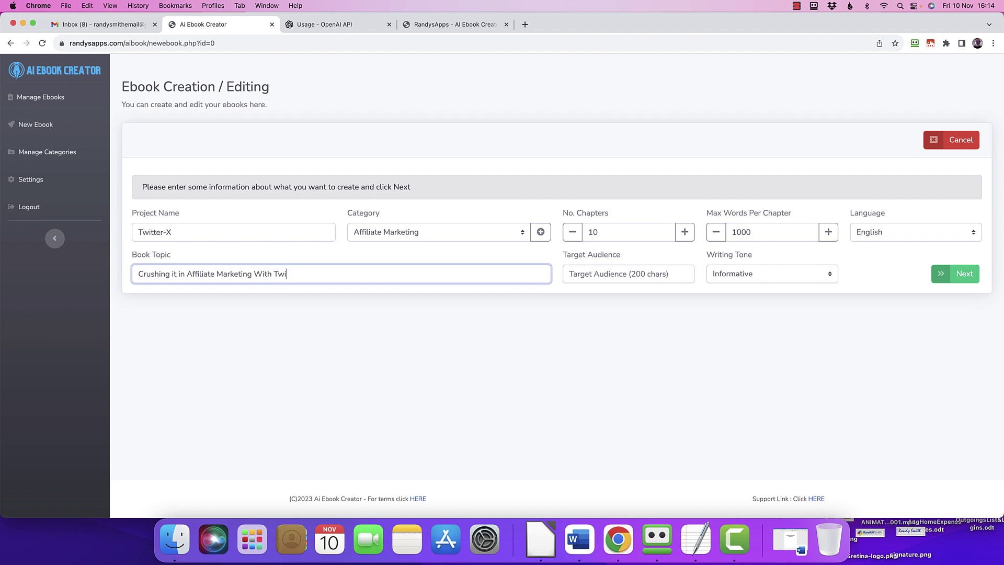
key(BackSpace)
key(BackSpace)
key(BackSpace)
text(X Formerly known as Twitter)
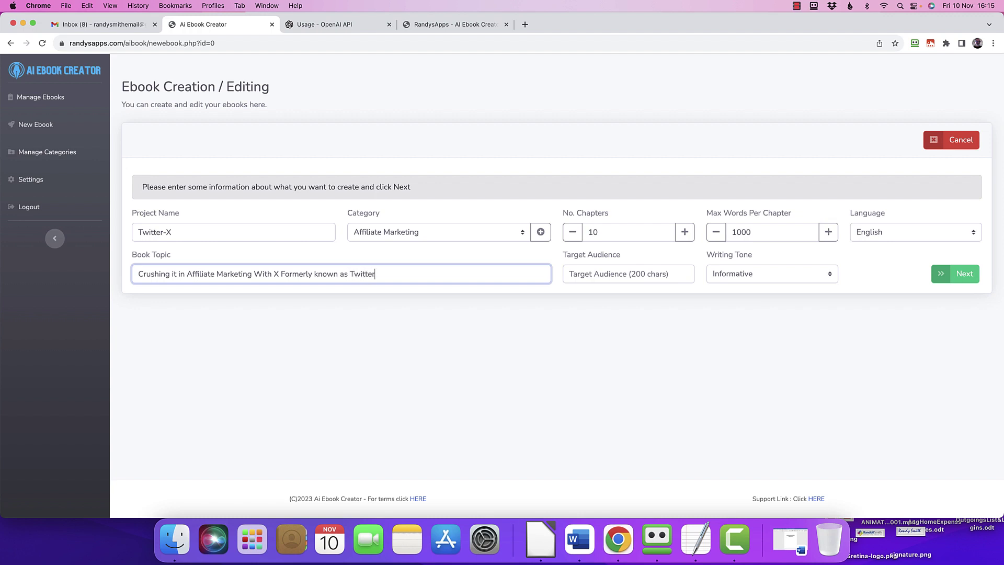
Set the target audience to Affiliate marketers, keep Informative tone and English, and request title ideas.
click(601, 277)
text(A)
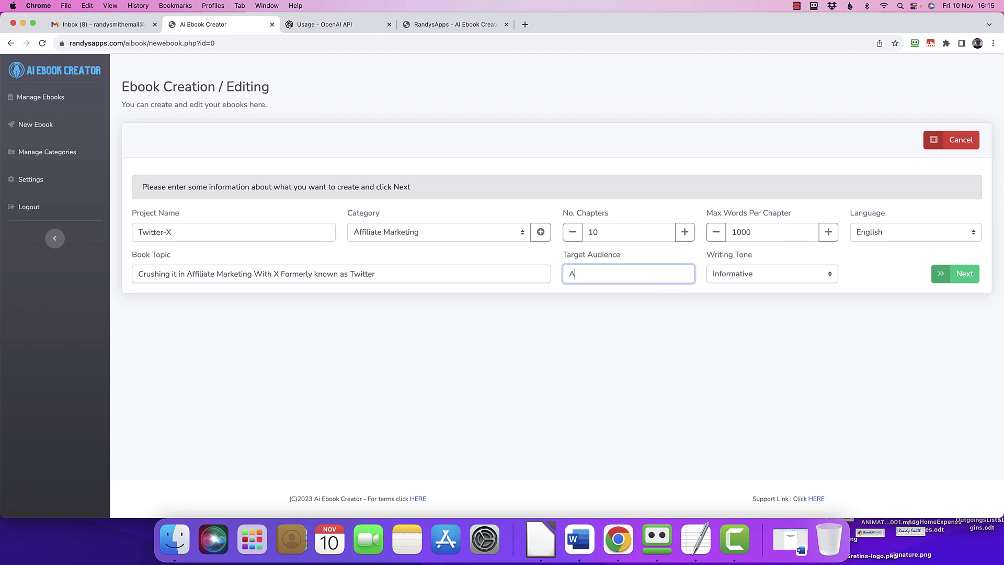
text(ffiliate marketers)
click(753, 276)
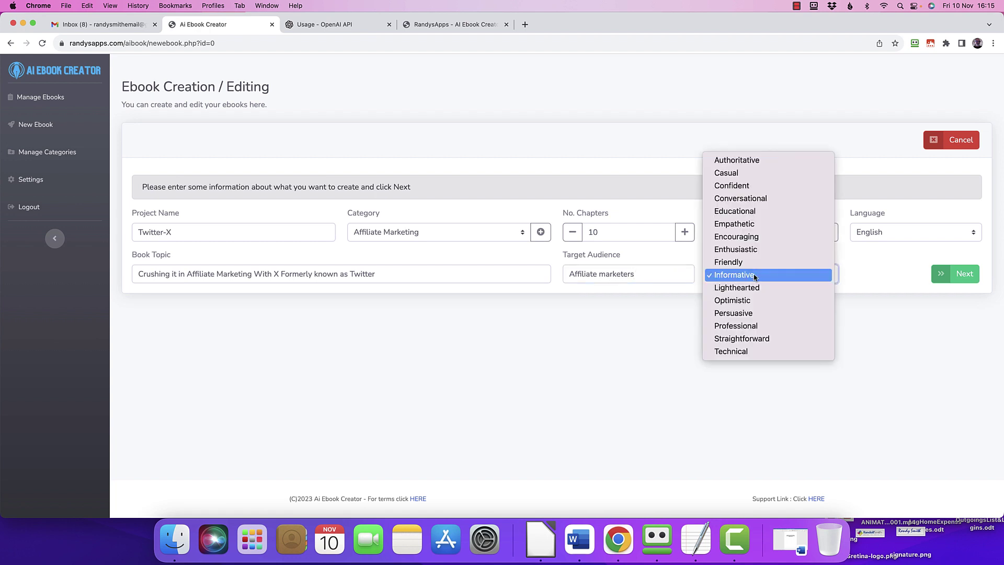
click(758, 276)
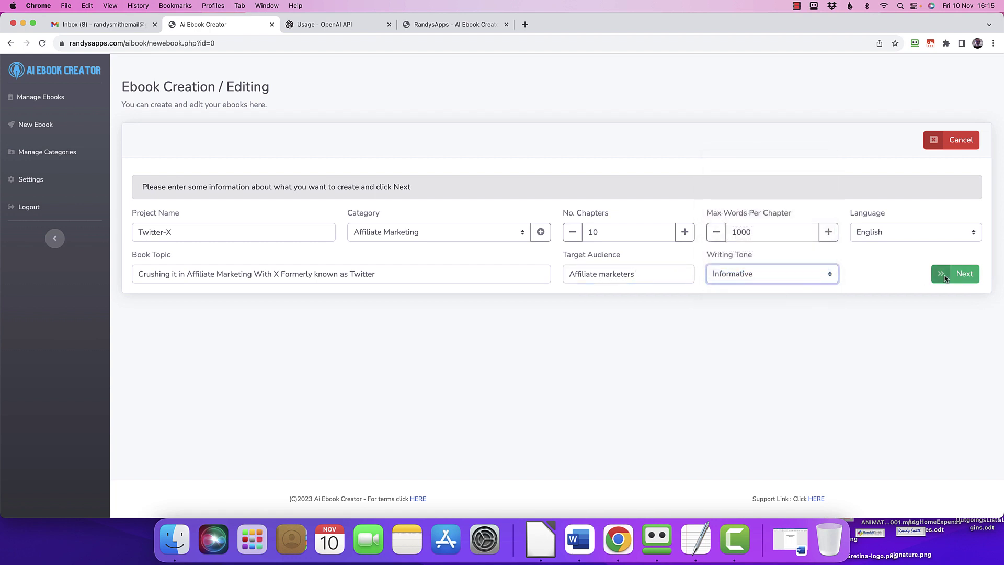
click(772, 276)
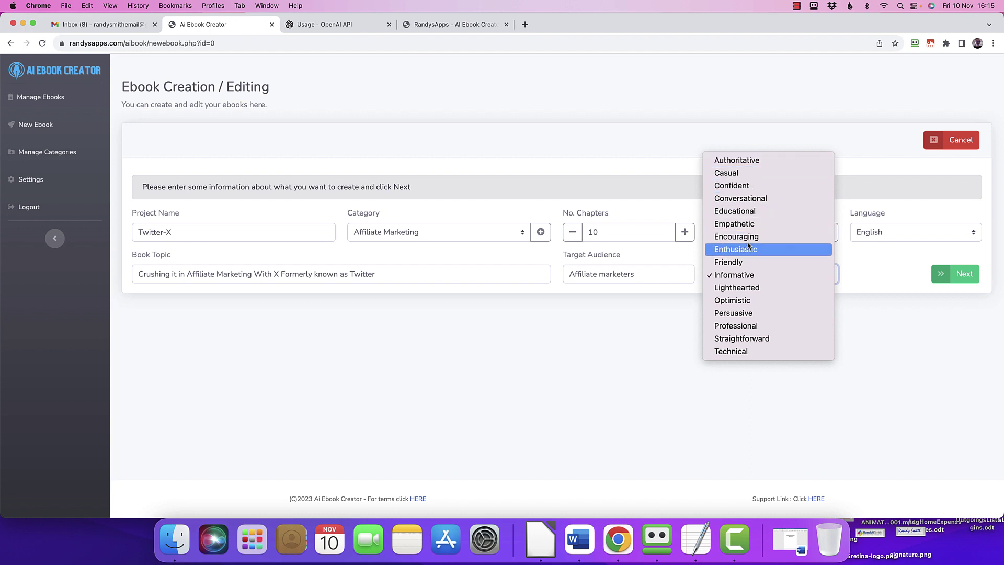
click(875, 231)
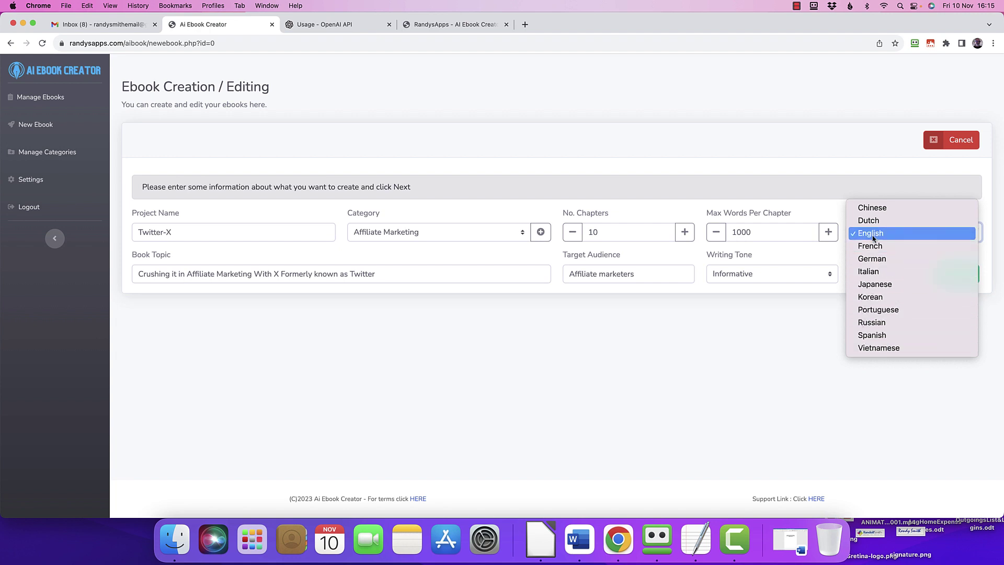
click(871, 234)
click(955, 274)
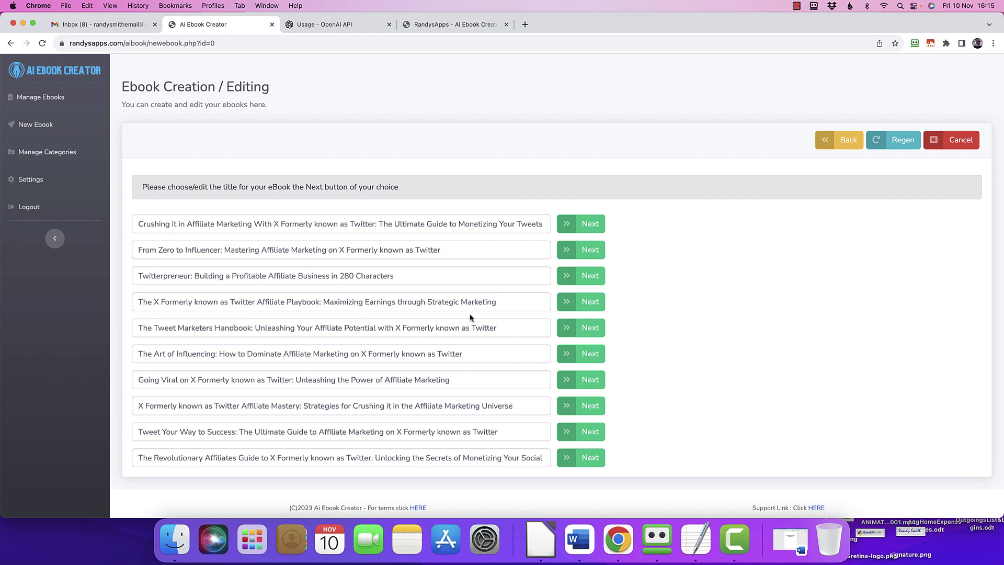
Replace 'Formerly known as Twitter' in the first title with '-', then outline the From Zero to Influencer title.
scroll(234, 186, down, 1)
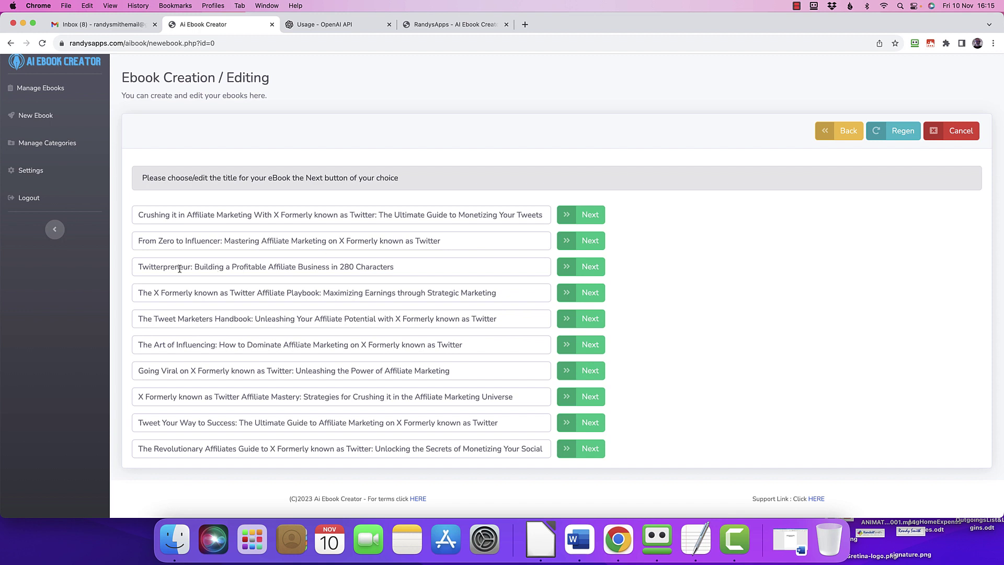
drag(281, 215, 372, 215)
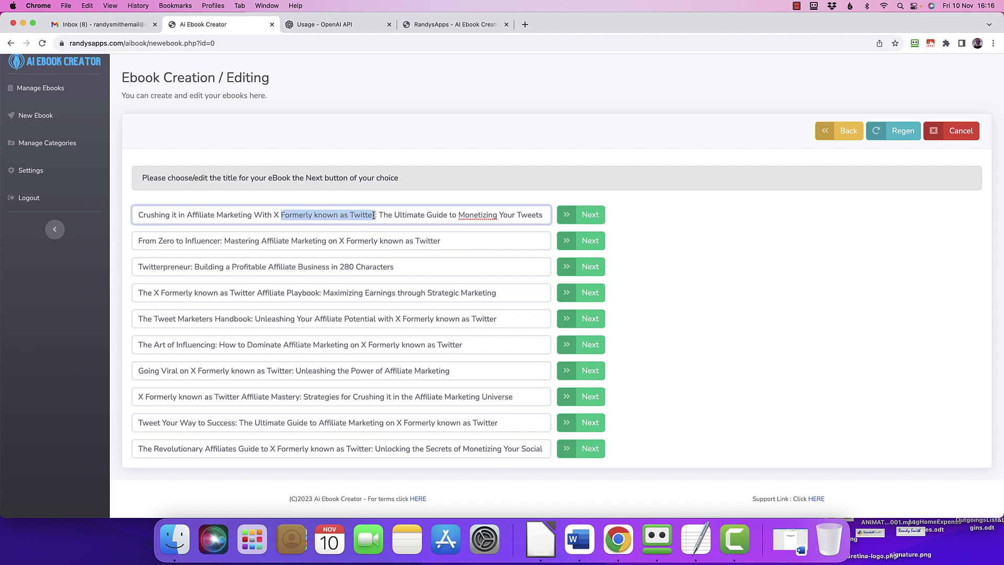
key(BackSpace)
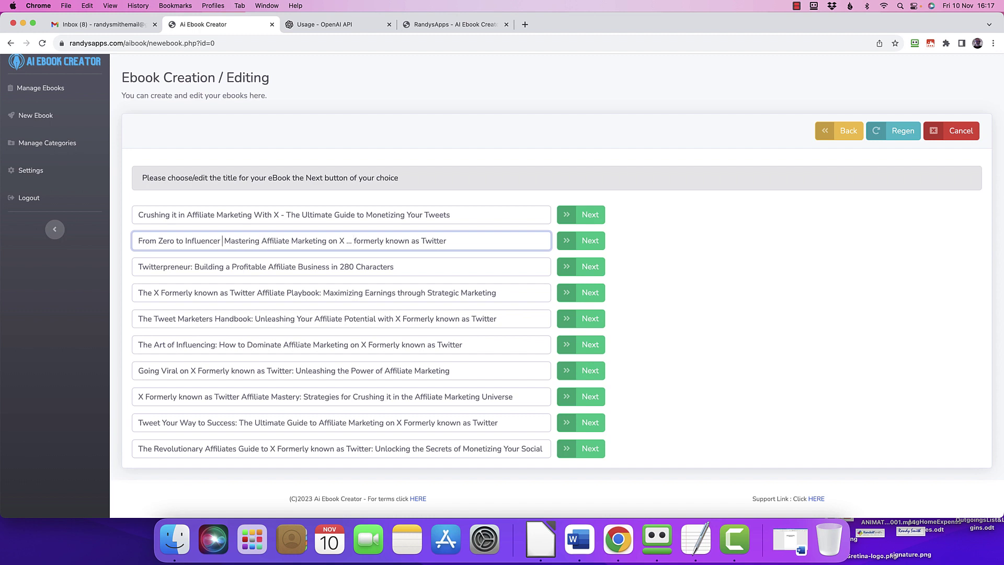
text(-)
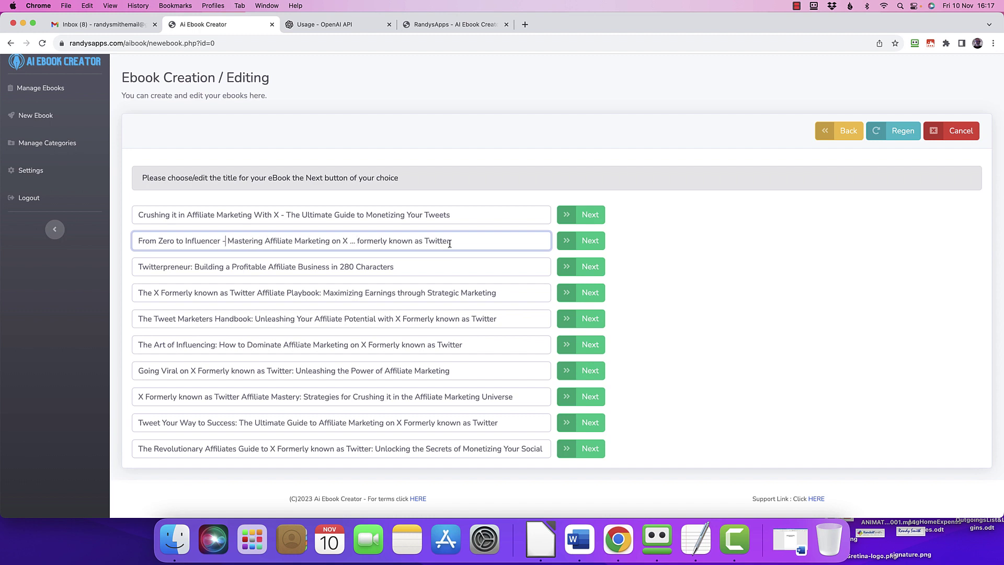
click(590, 243)
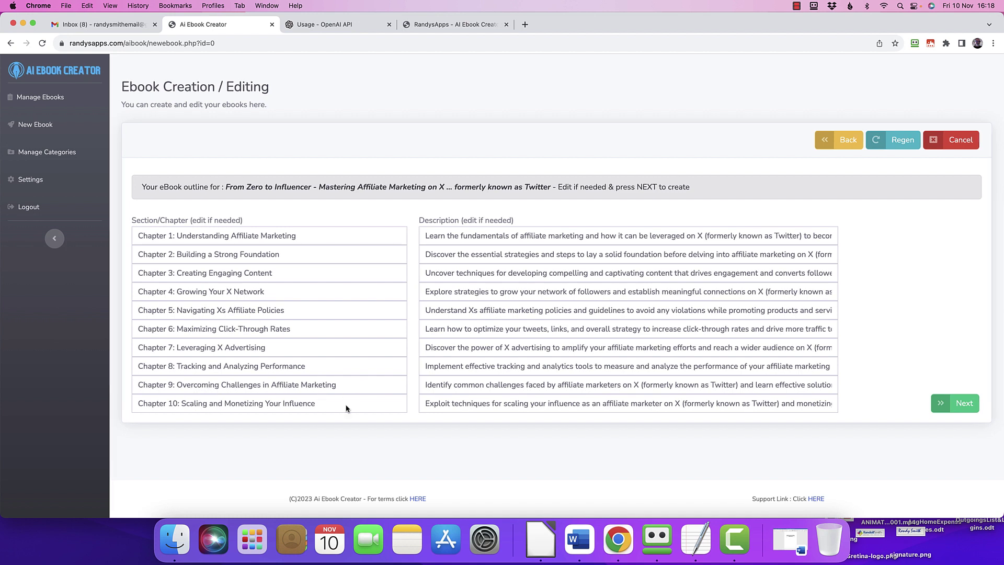
Change Chapter 10's 'Monetizing' to 'Monetising', then generate all ten chapters.
scroll(483, 405, right, 1)
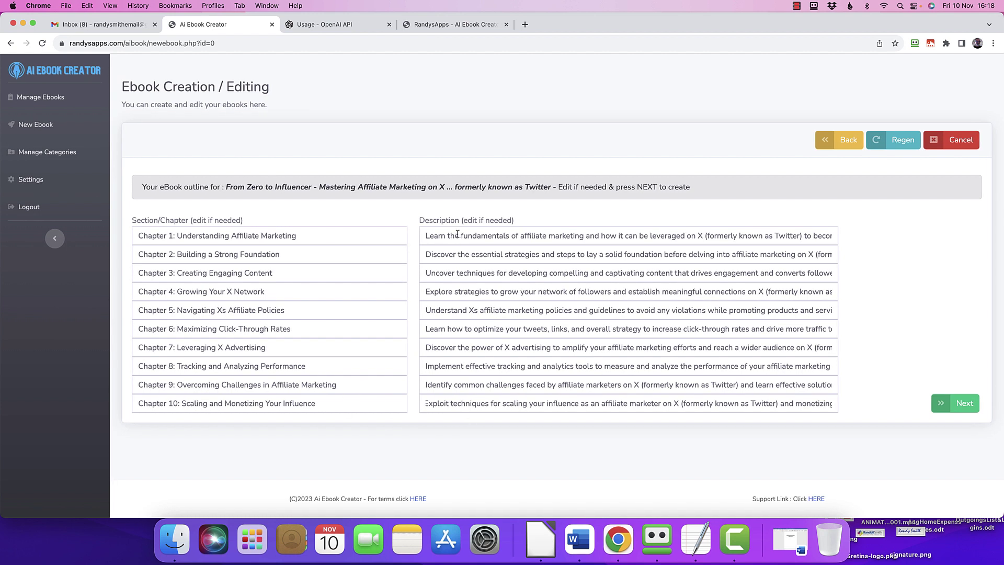
drag(503, 236, 673, 244)
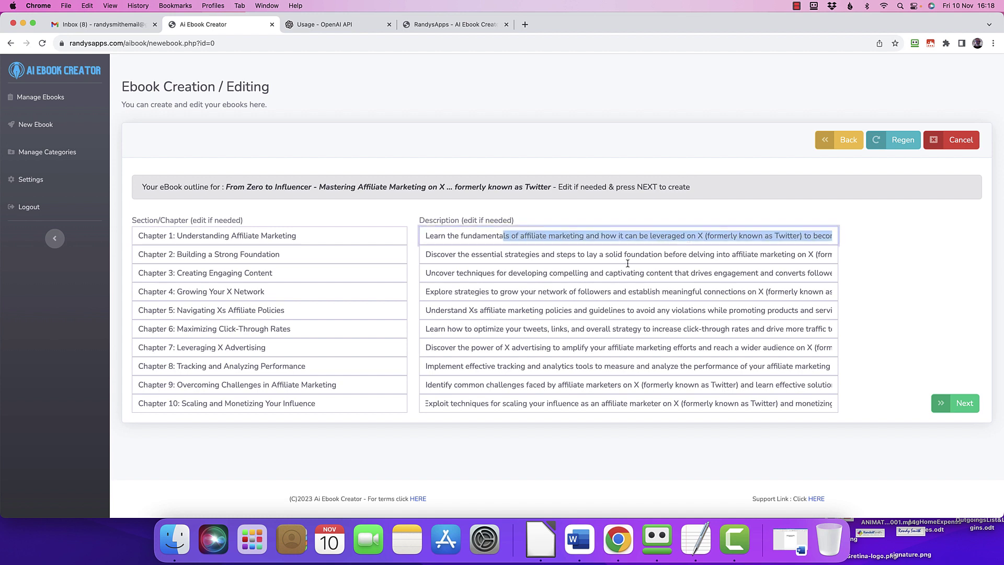
drag(577, 256, 679, 257)
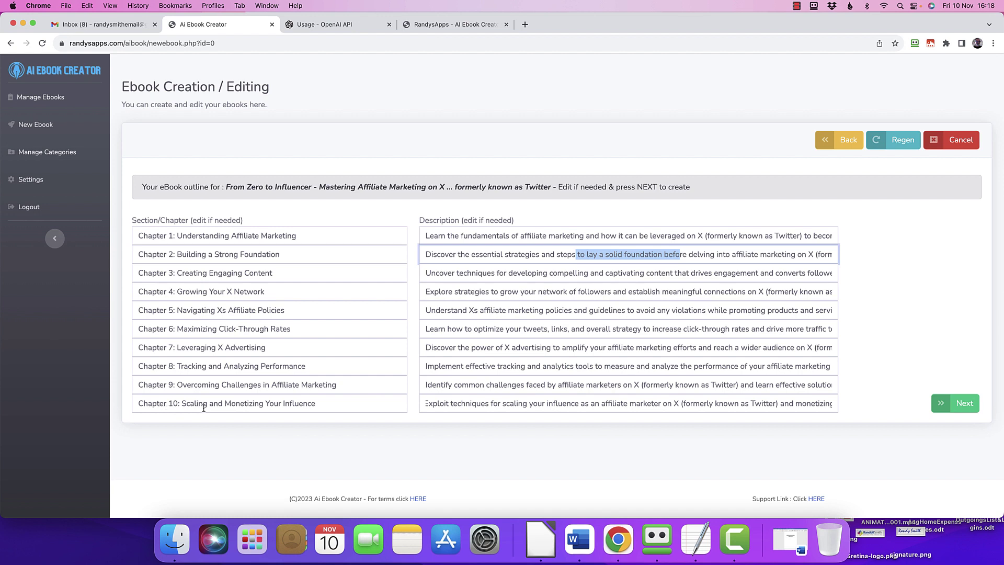
drag(317, 403, 289, 403)
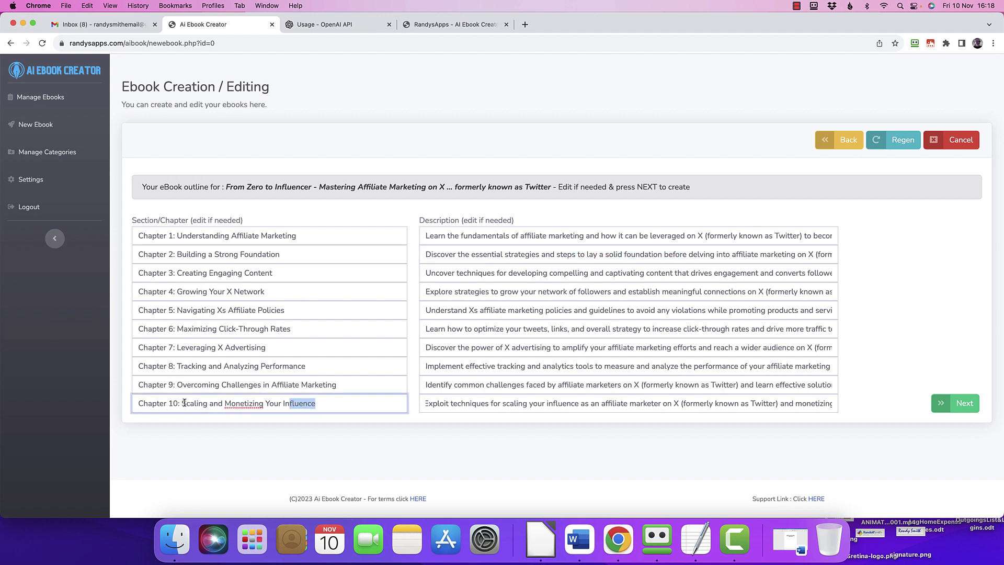
click(325, 407)
key(BackSpace)
text(s)
click(964, 403)
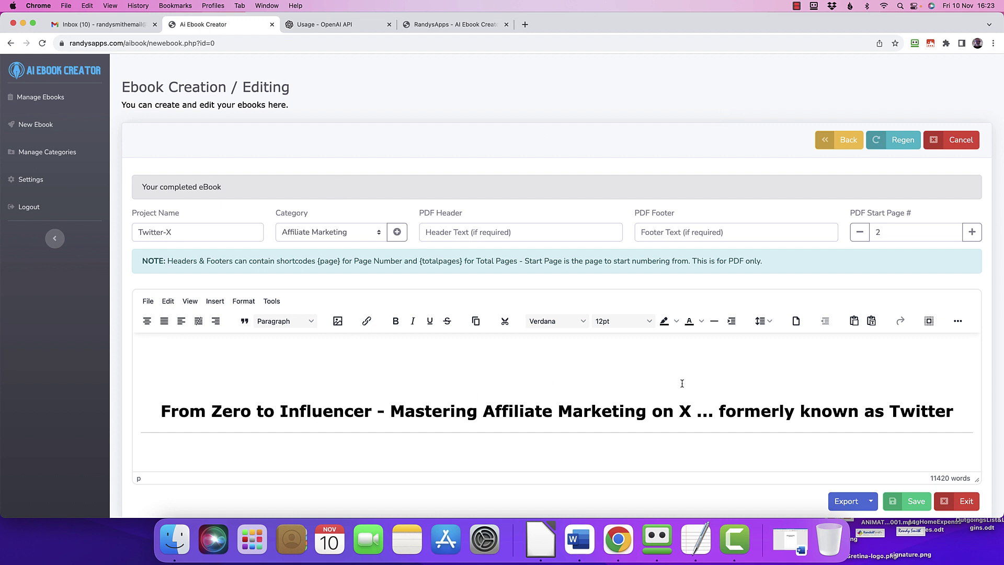
Bold the 'Chapter 1: Understanding Affiliate Marketing' heading.
scroll(682, 383, down, 5)
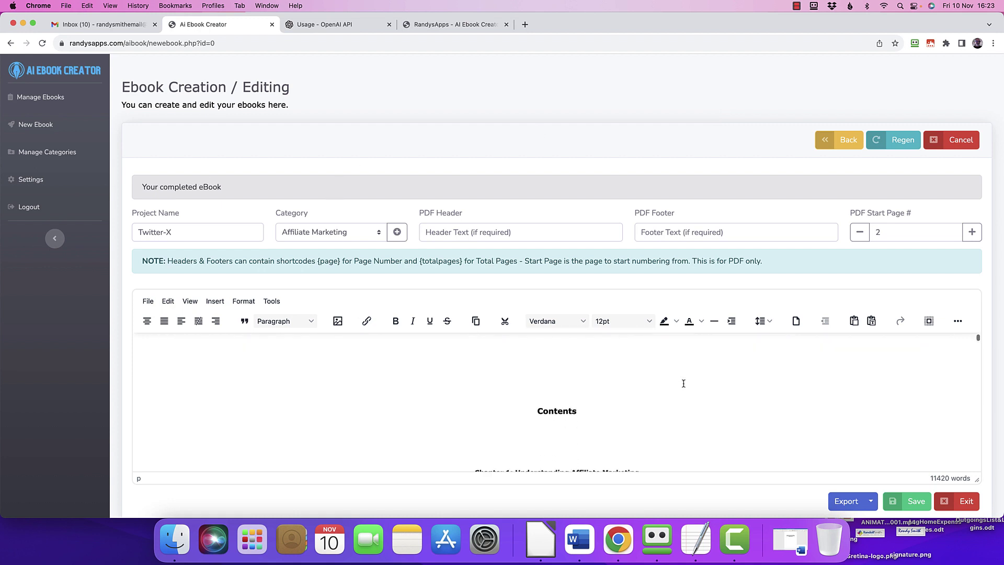
scroll(684, 383, down, 6)
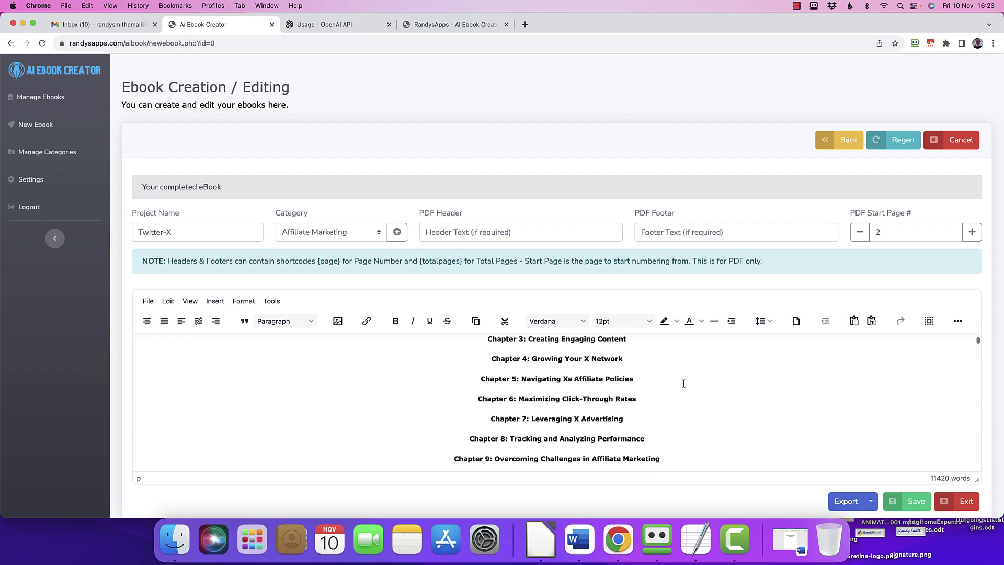
scroll(683, 383, down, 6)
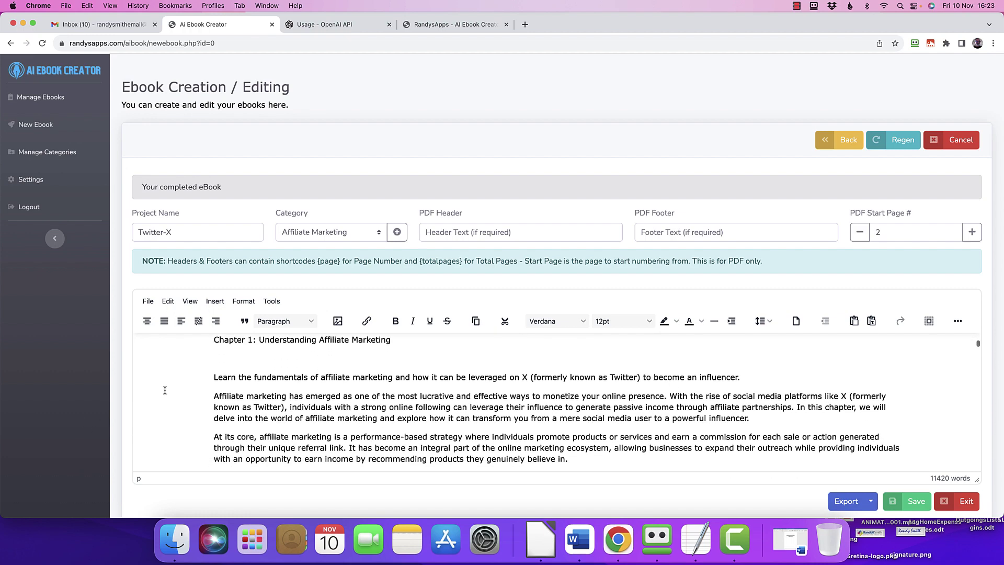
drag(400, 345, 211, 342)
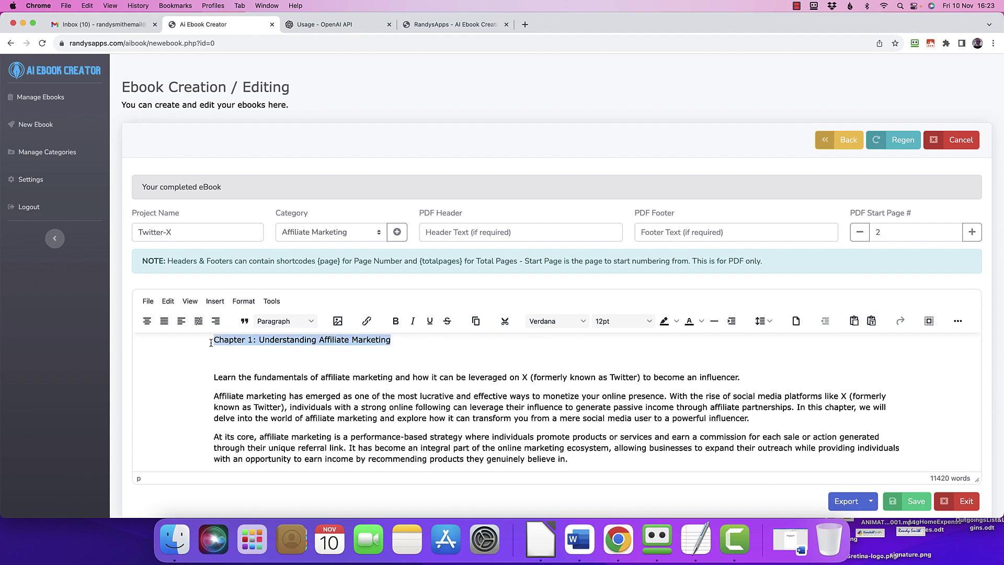
click(395, 321)
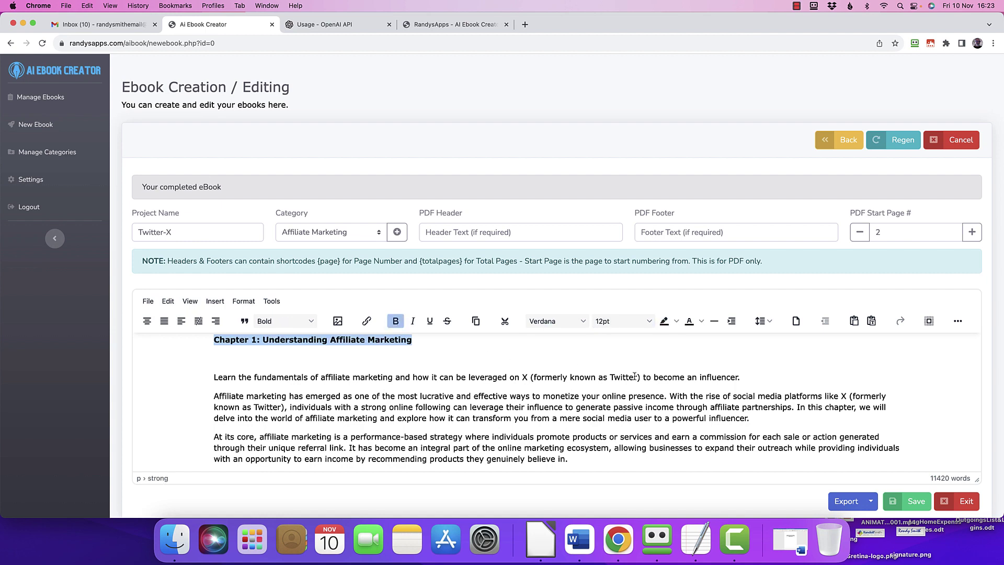
scroll(595, 383, down, 1)
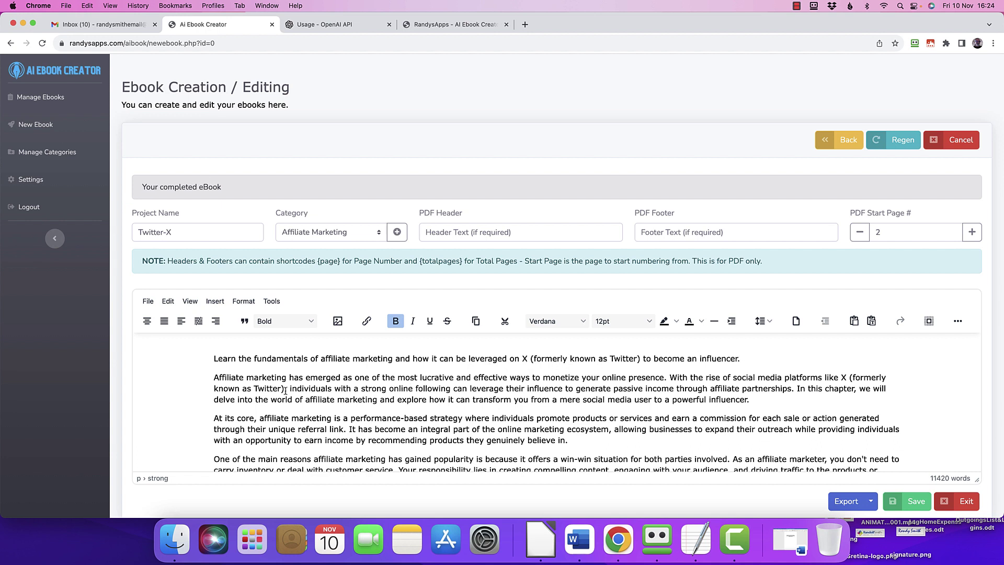
Delete the first-half filler paragraphs, replace 'In today's digital landscape, c' with 'C', and remove Chapter 3's blank line.
scroll(470, 383, down, 10)
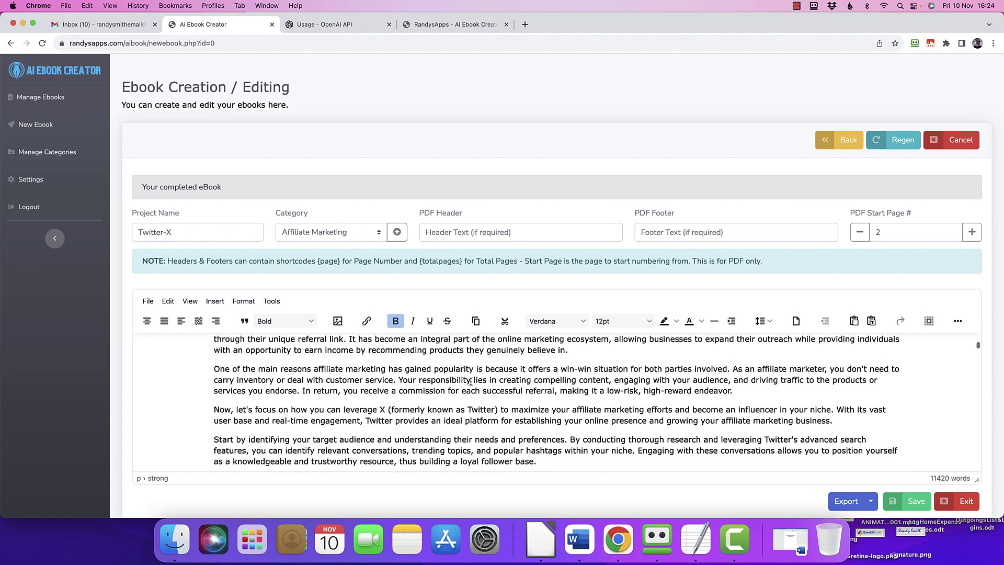
drag(214, 373, 438, 437)
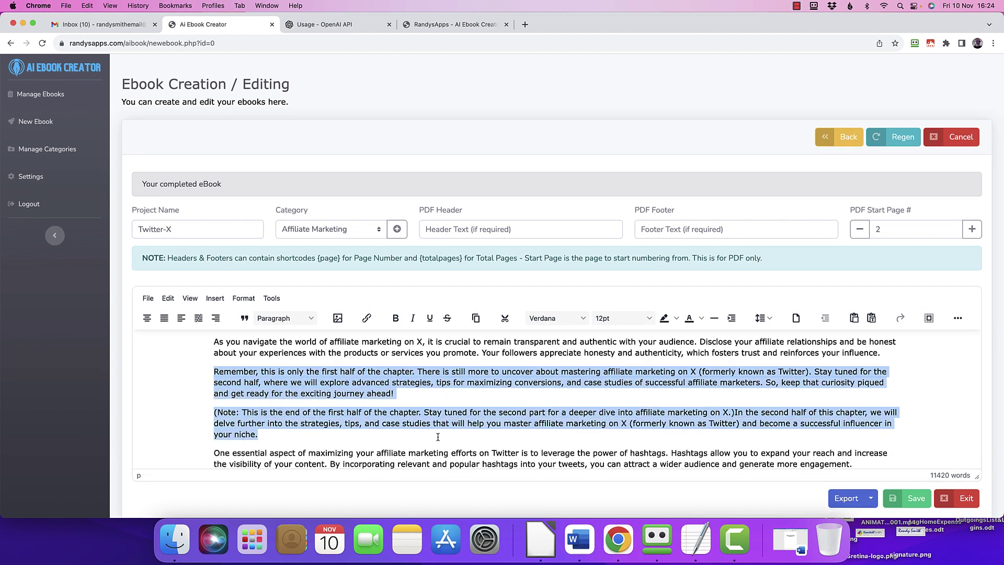
scroll(438, 437, up, 1)
key(BackSpace)
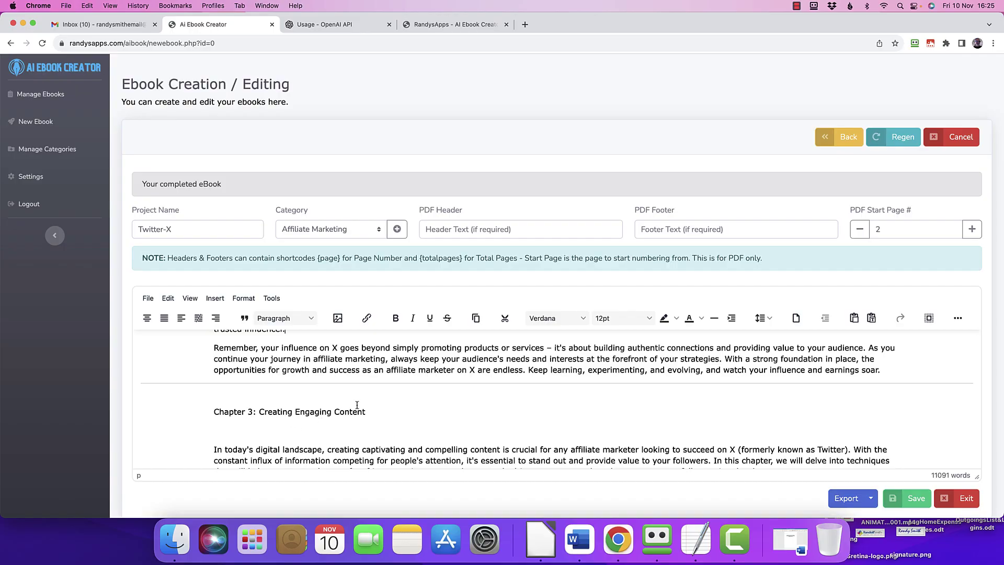
scroll(342, 430, down, 2)
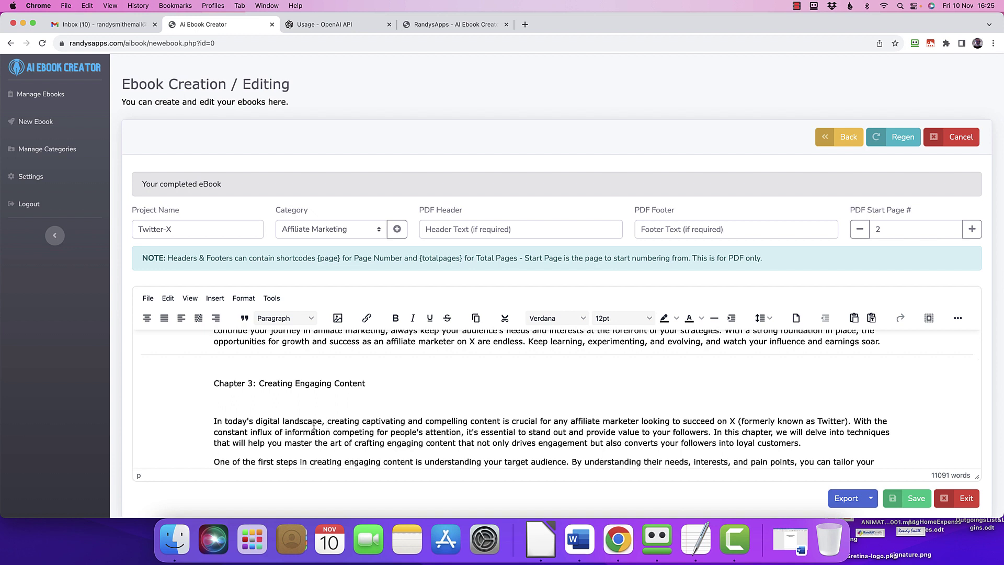
drag(329, 421, 218, 421)
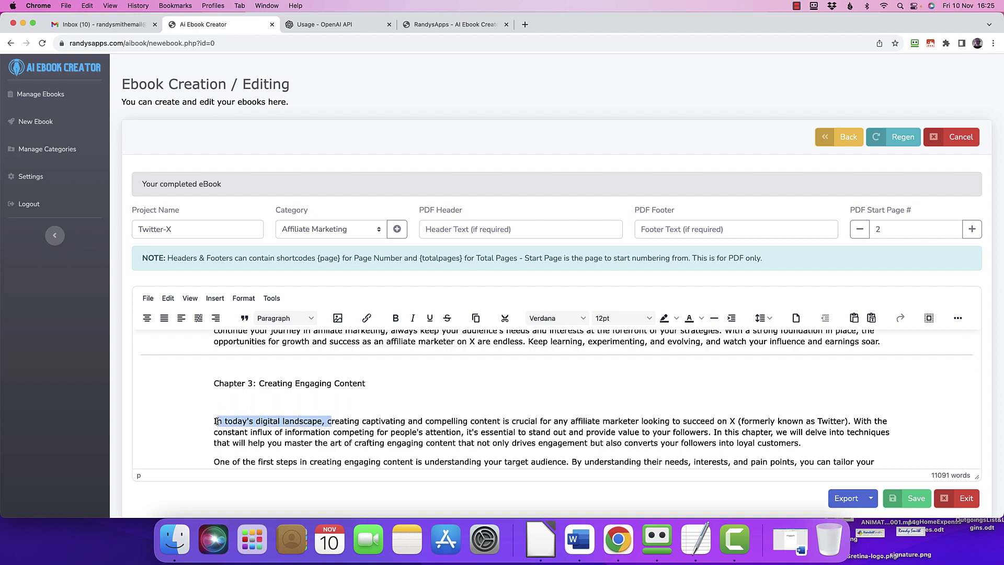
text(C)
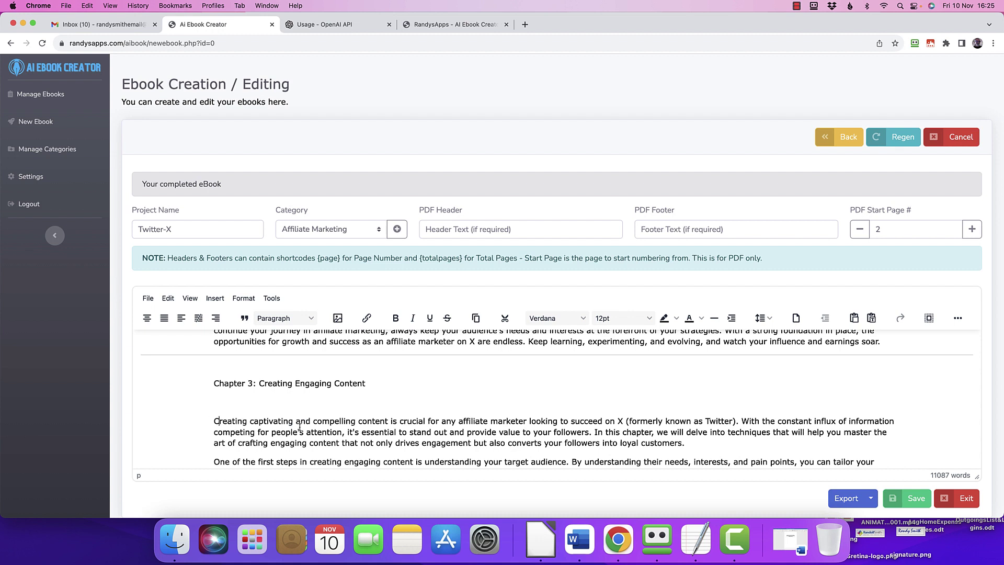
key(BackSpace)
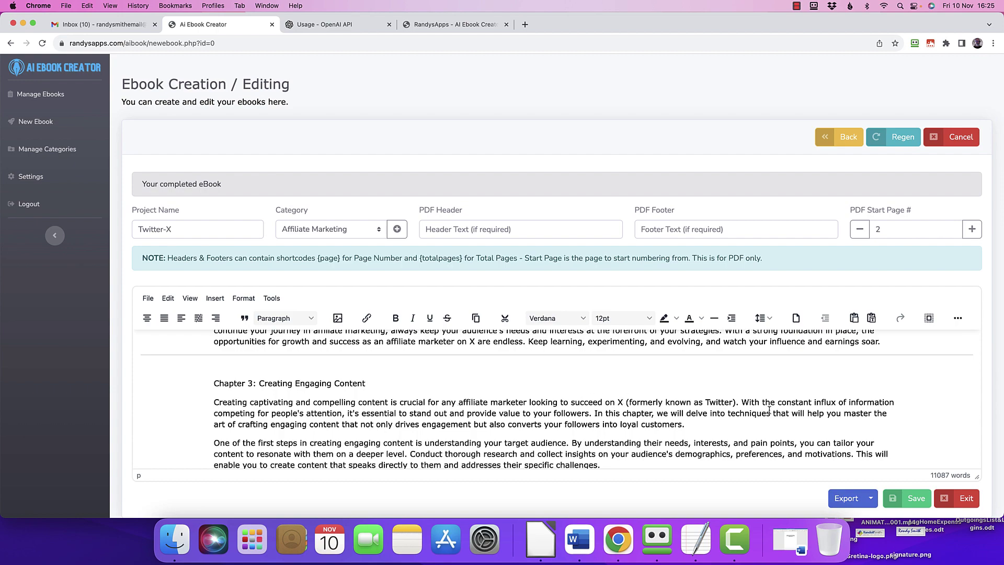
Delete Chapter 3's second-half preview paragraph and the closing sentence promising more later.
scroll(769, 410, down, 6)
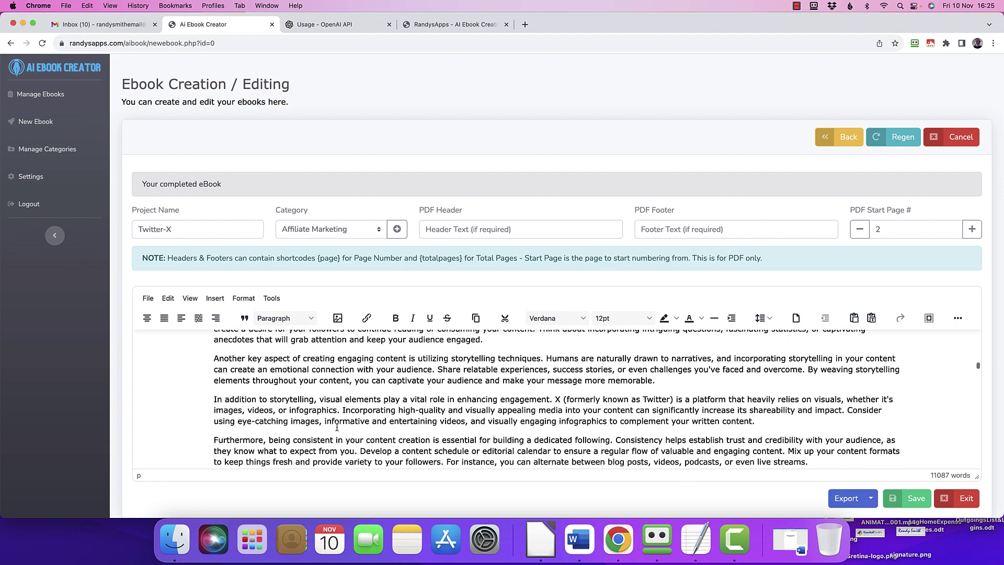
scroll(636, 377, down, 2)
scroll(350, 395, down, 2)
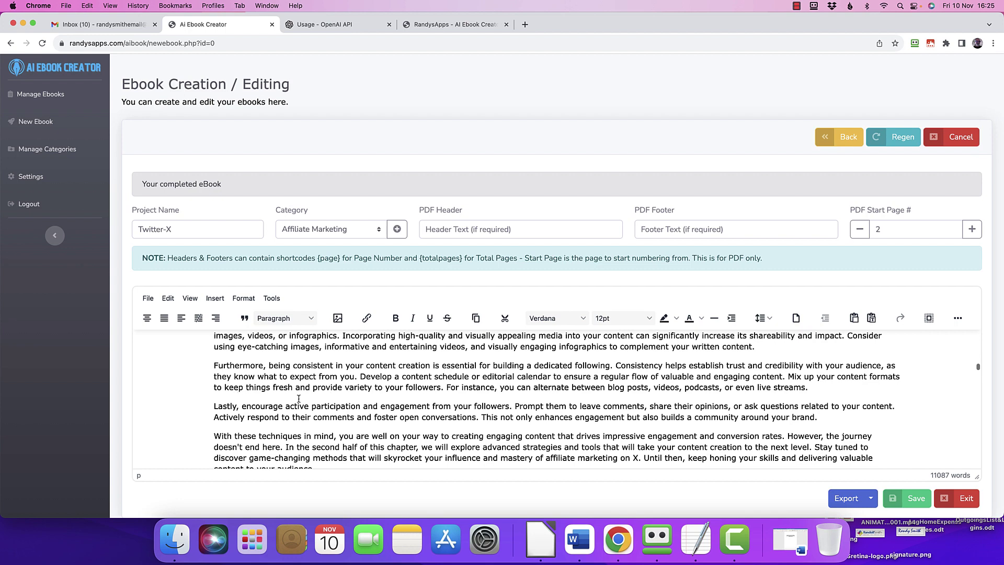
scroll(493, 402, down, 4)
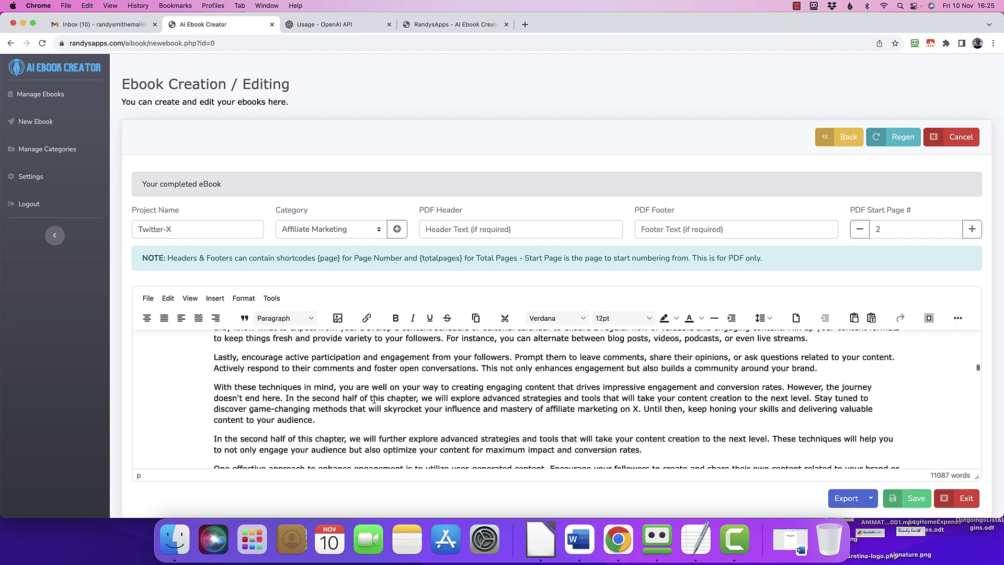
drag(212, 380, 643, 390)
key(BackSpace)
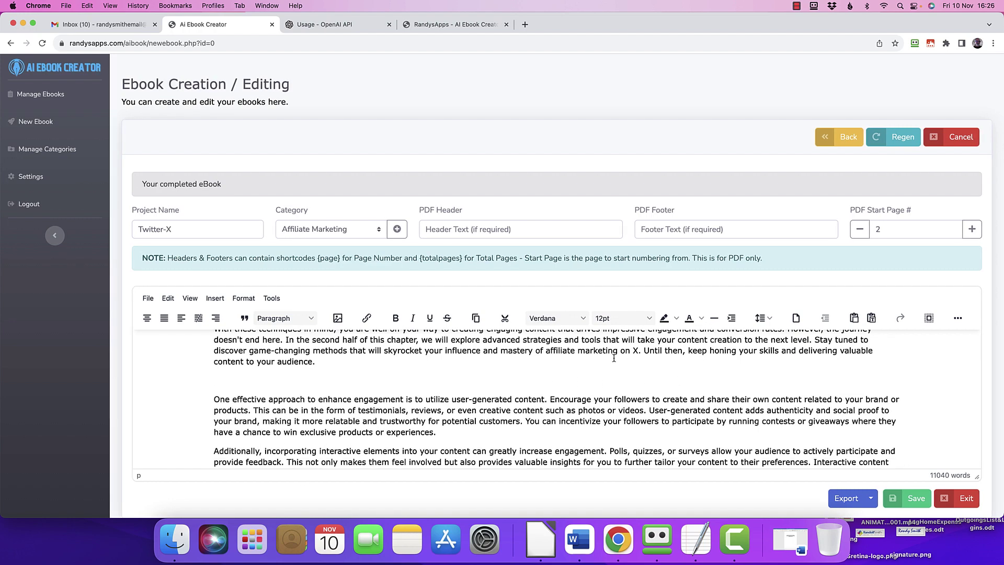
drag(643, 349, 316, 361)
key(BackSpace)
scroll(494, 397, down, 5)
scroll(467, 426, up, 5)
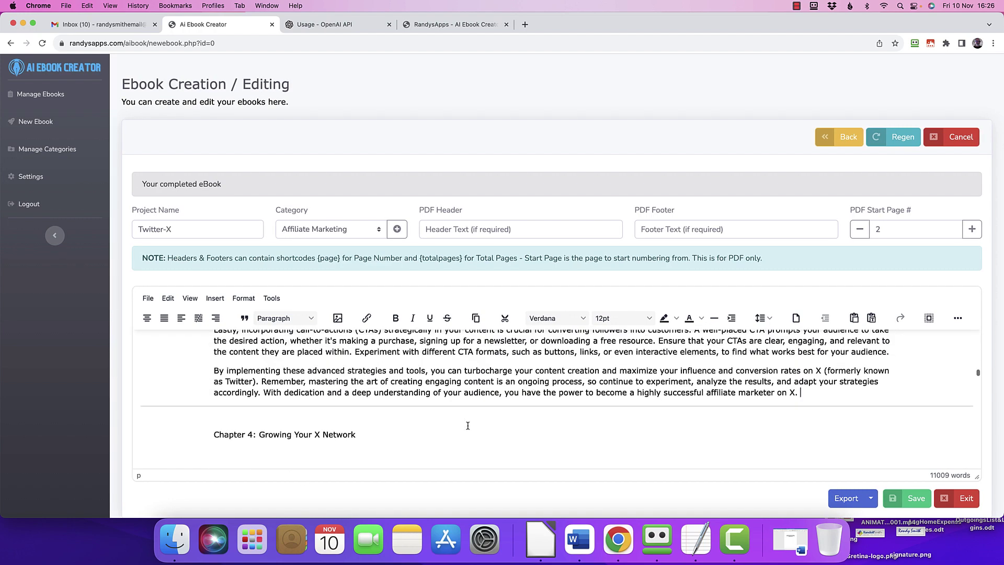
scroll(467, 426, down, 5)
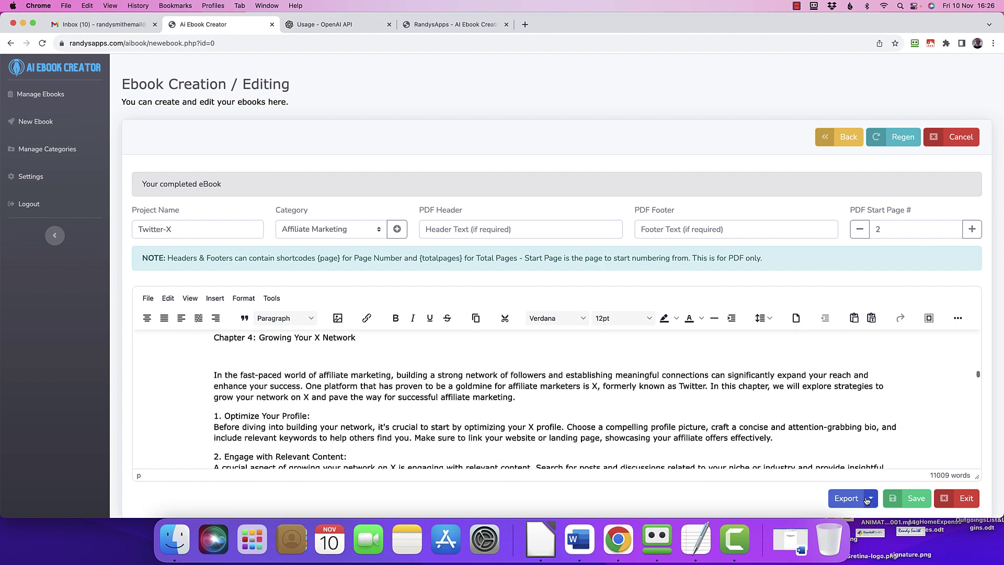
Save the Twitter-X ebook at 11009 words and show the DOC/Text/PDF export options.
click(913, 499)
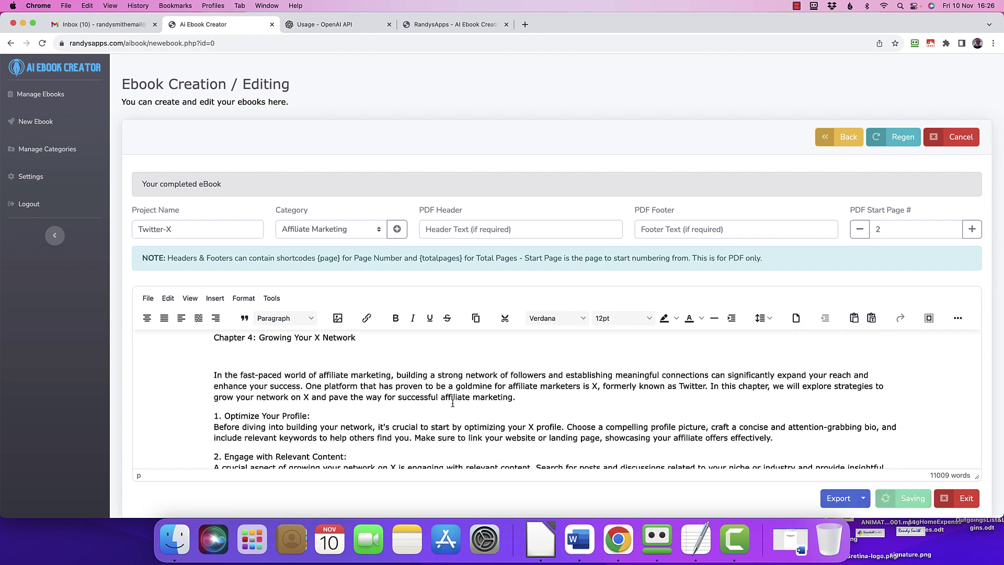
scroll(453, 403, down, 8)
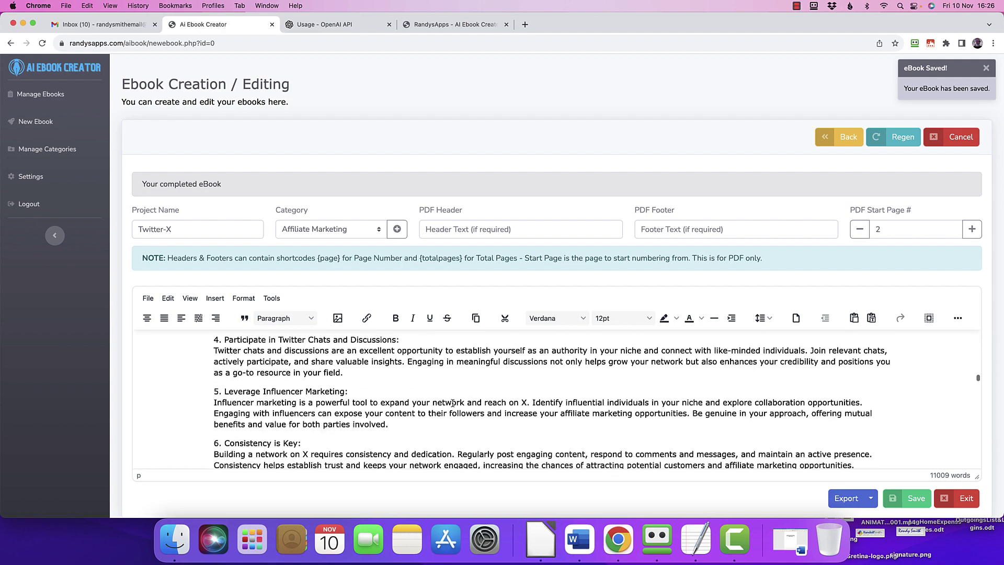
scroll(452, 403, down, 10)
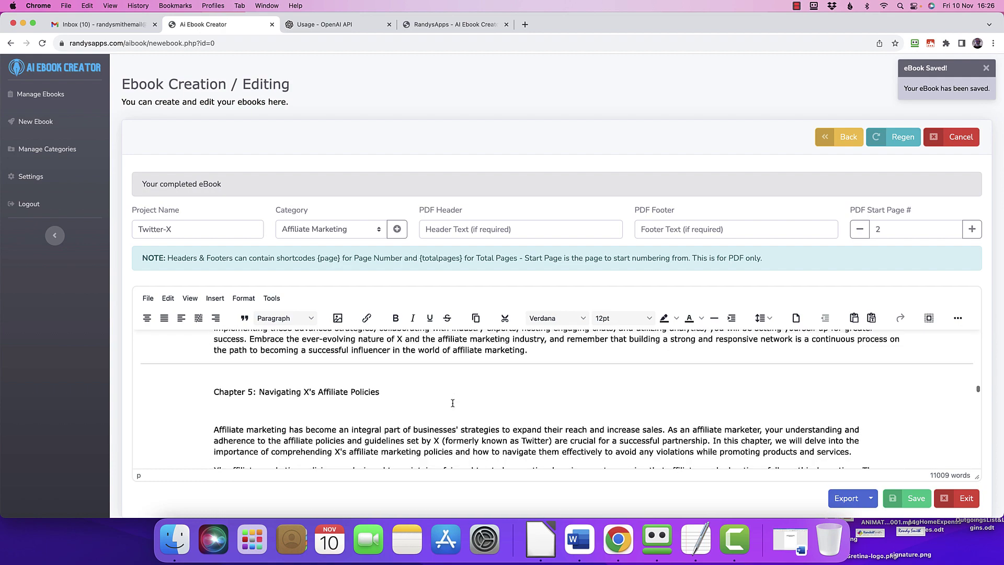
scroll(452, 403, down, 3)
click(871, 498)
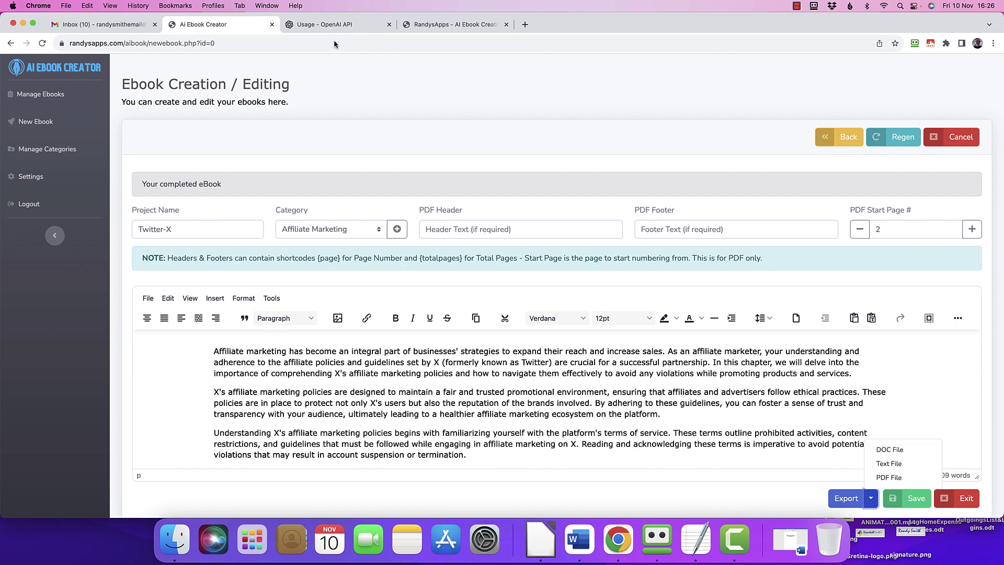
Reload the OpenAI usage page to see November's cost rise from $0.40 to $0.44.
click(314, 24)
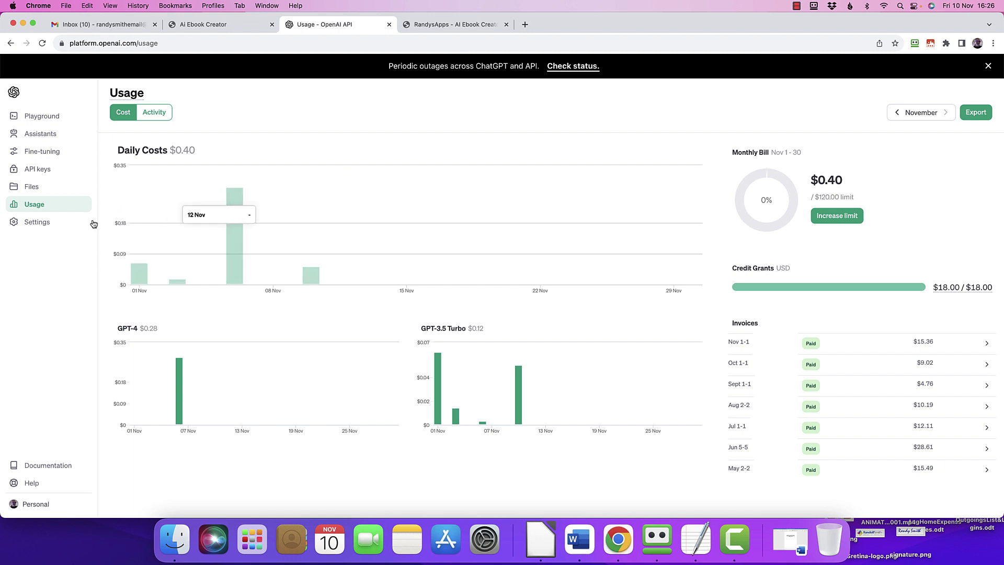
click(42, 43)
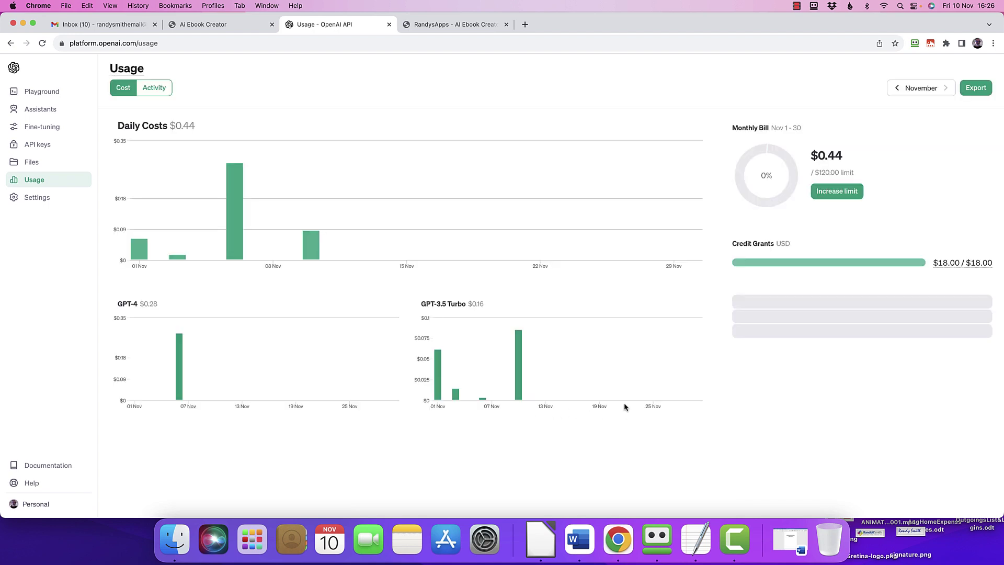
mouse_move(520, 390)
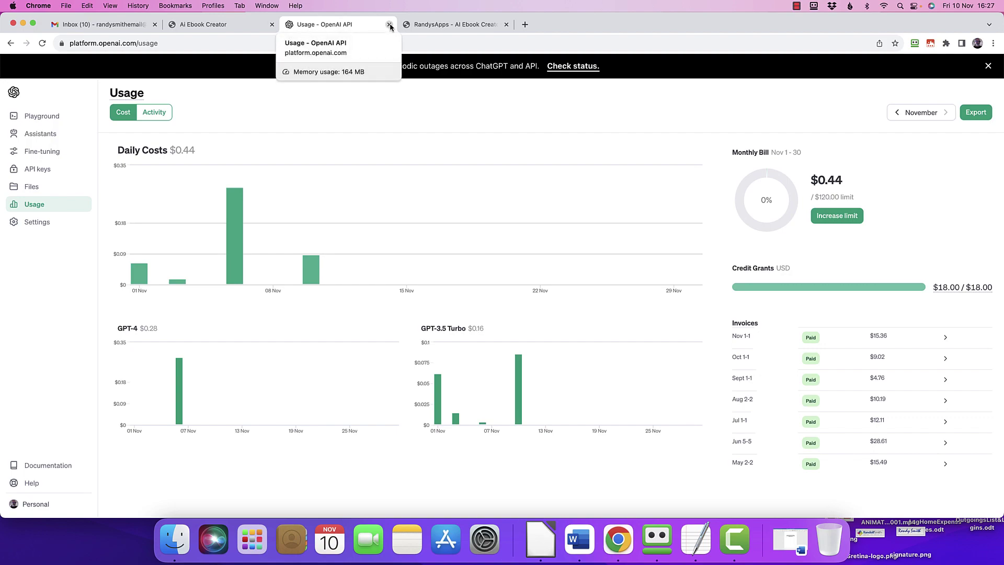
click(218, 23)
scroll(392, 417, down, 15)
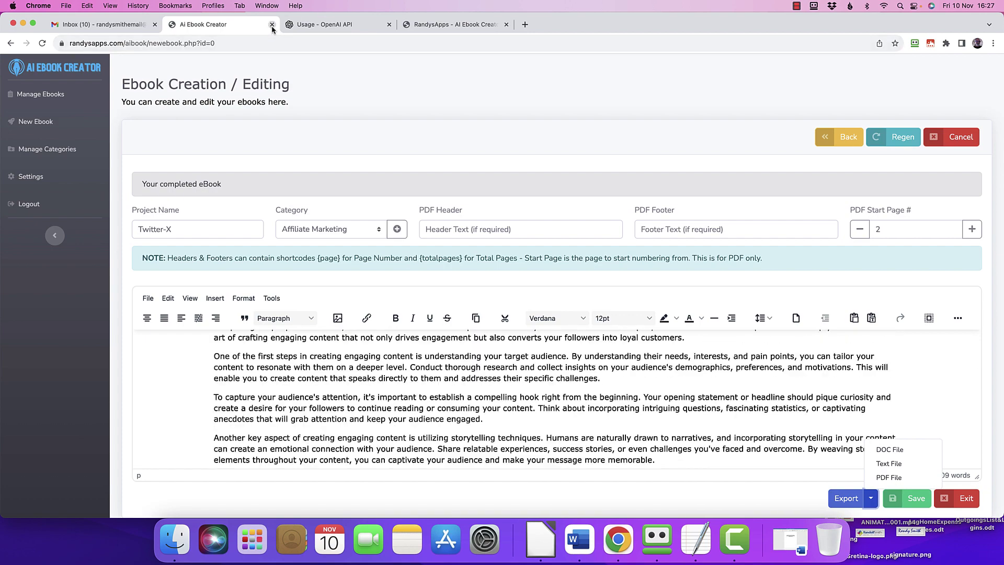
click(339, 26)
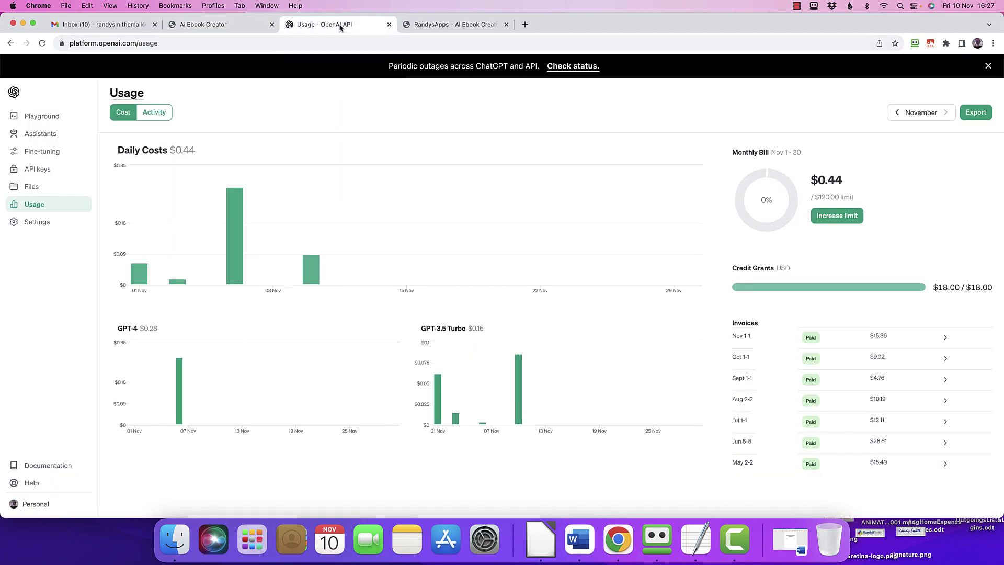
Close the OpenAI usage tab and scroll the sales page to the $67 one-time BUY NOW offer.
click(389, 25)
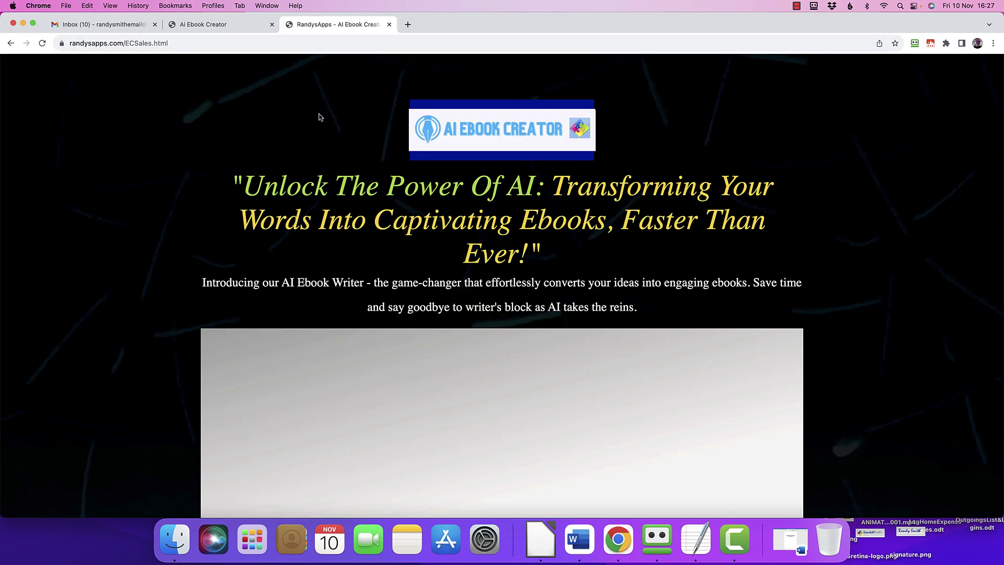
scroll(424, 242, down, 10)
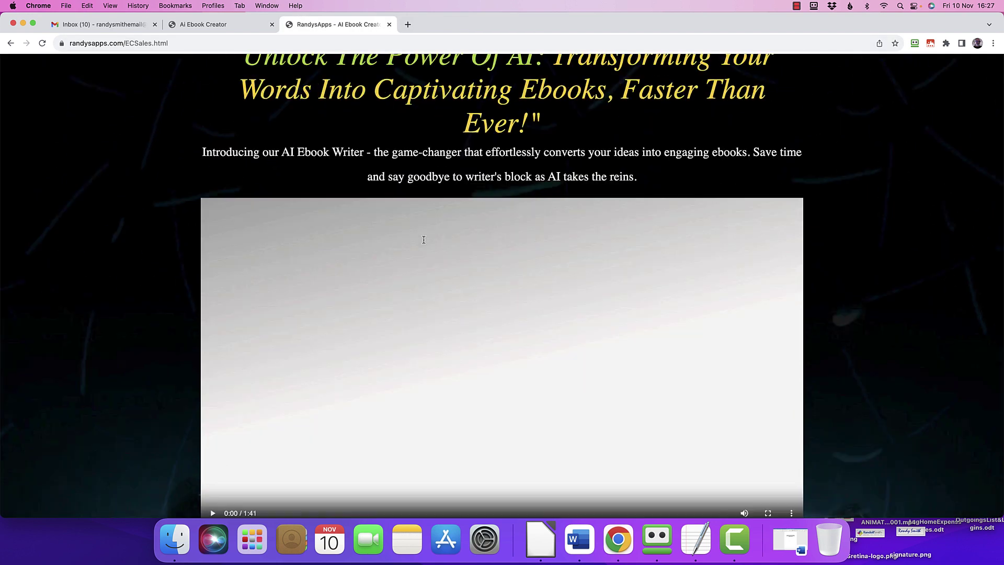
scroll(424, 242, down, 15)
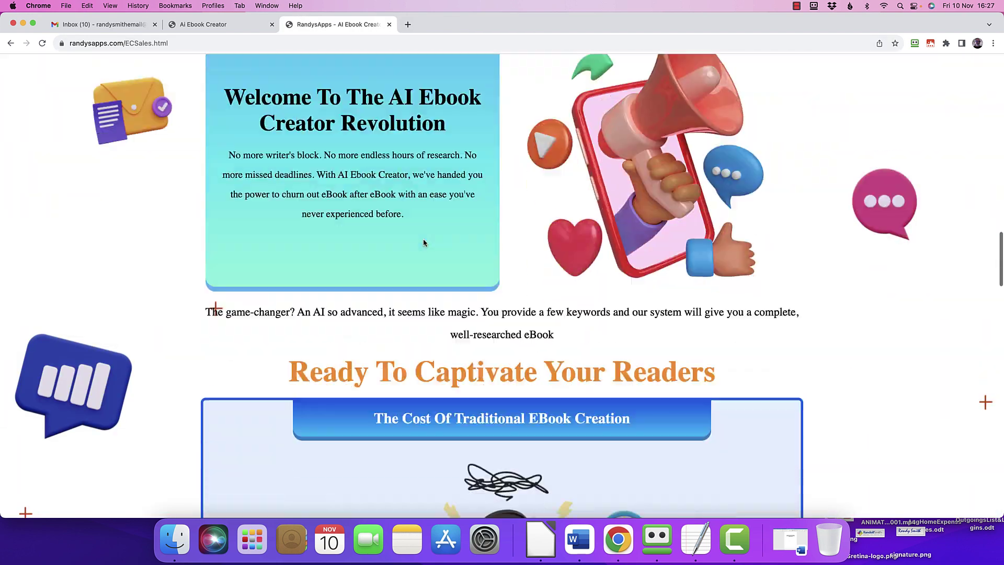
scroll(424, 241, down, 14)
scroll(424, 240, up, 5)
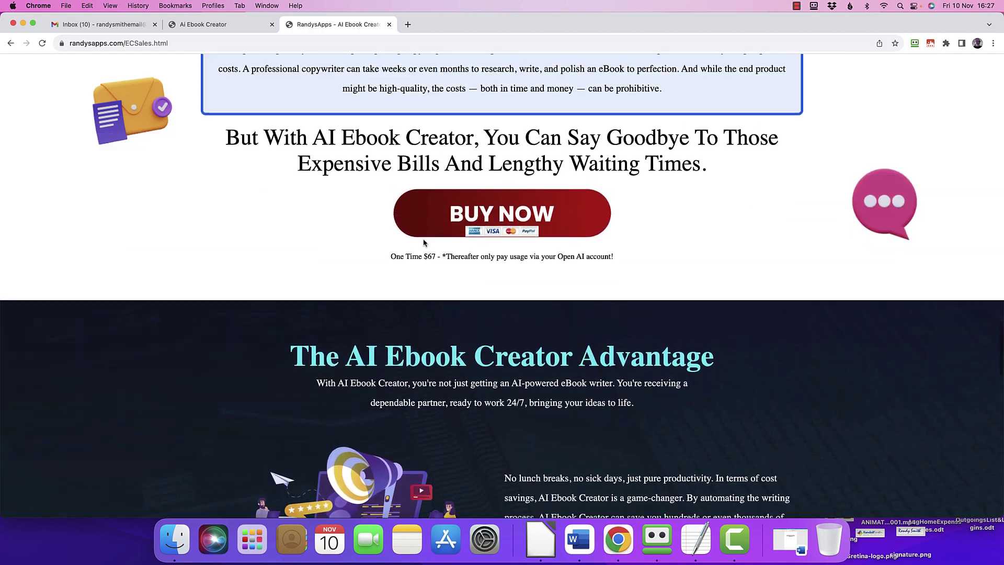